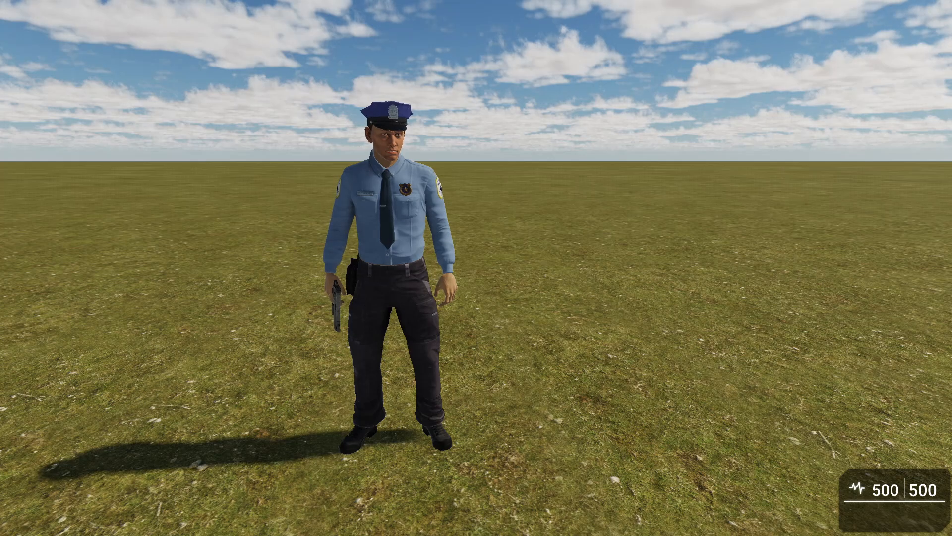
Walk around the police actor and across the sandy patch in the test level, and return to the level editor
{"action": "key", "text": "s"}
{"action": "key", "text": "a"}
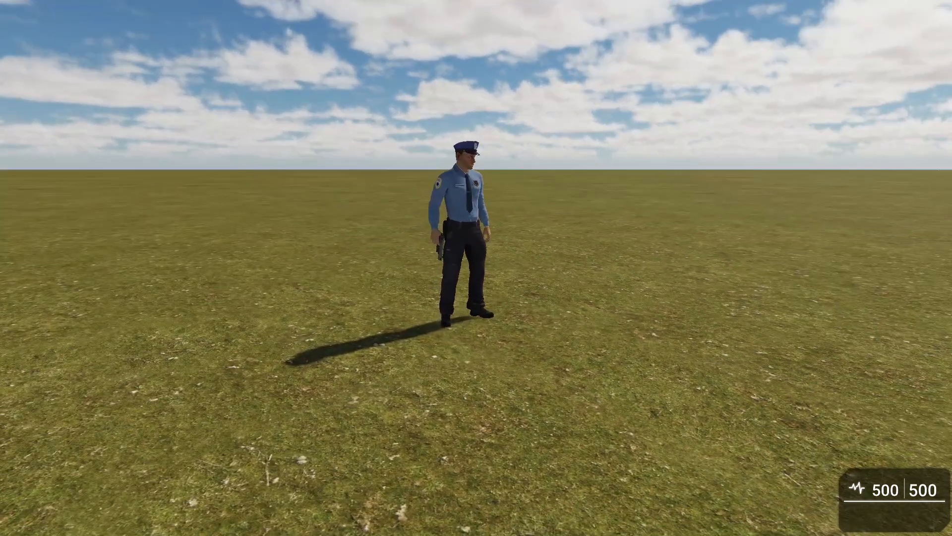
{"action": "key", "text": "w"}
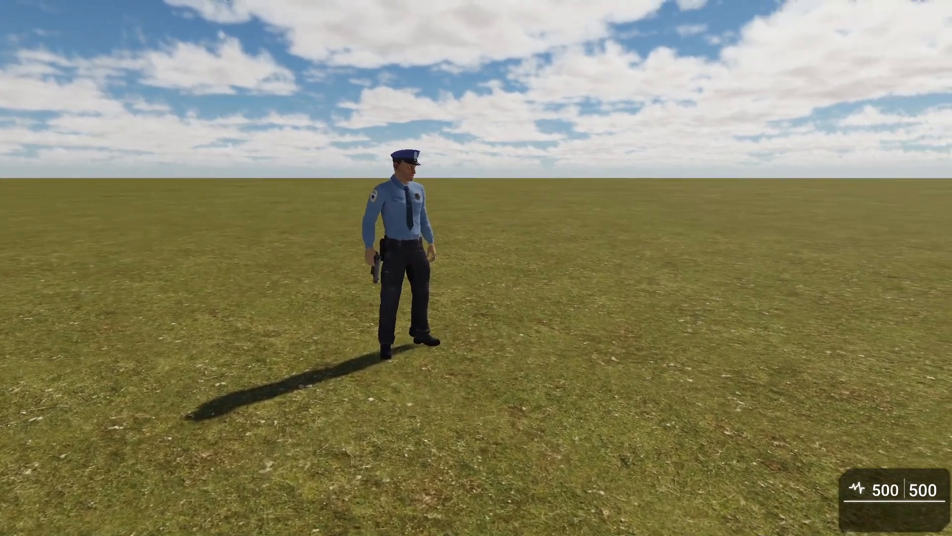
{"action": "key", "text": "s"}
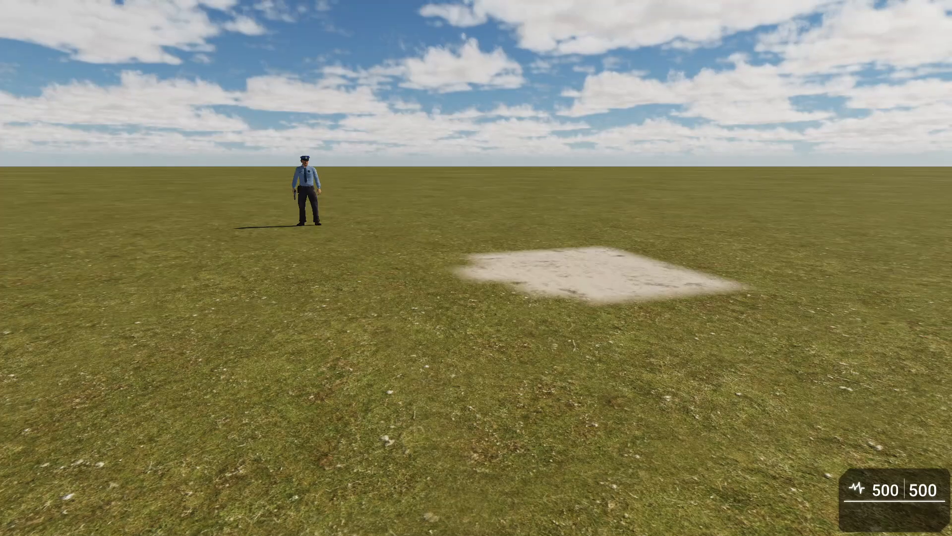
{"action": "key", "text": "d"}
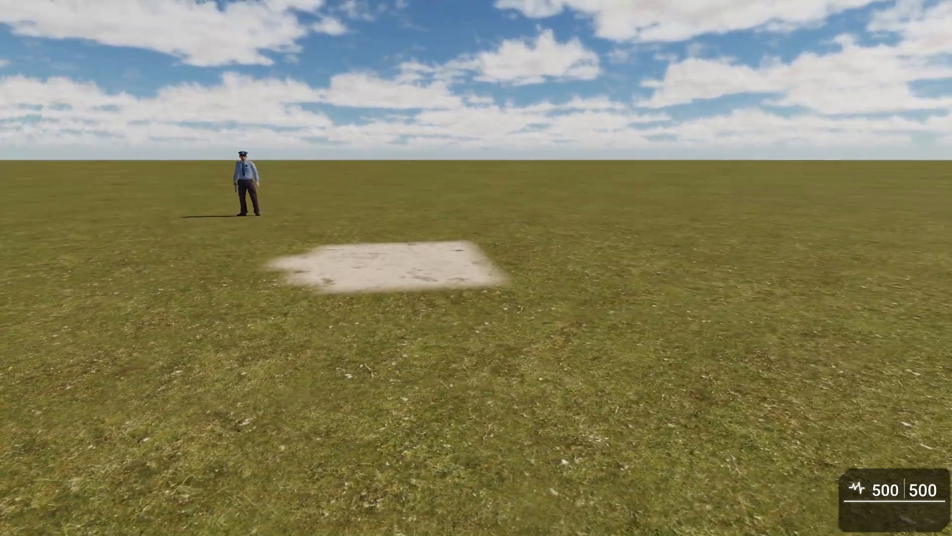
{"action": "key", "text": "w"}
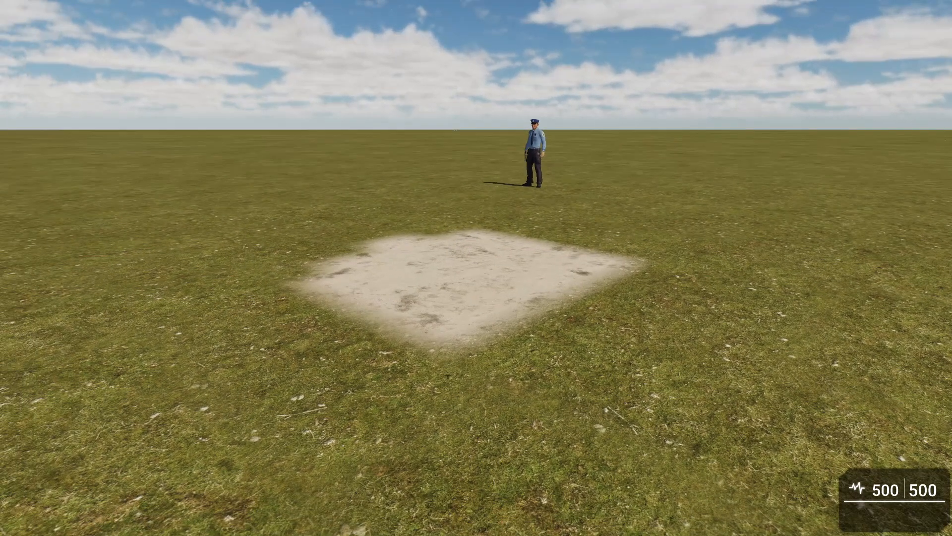
{"action": "key", "text": "w"}
{"action": "key", "text": "w"}
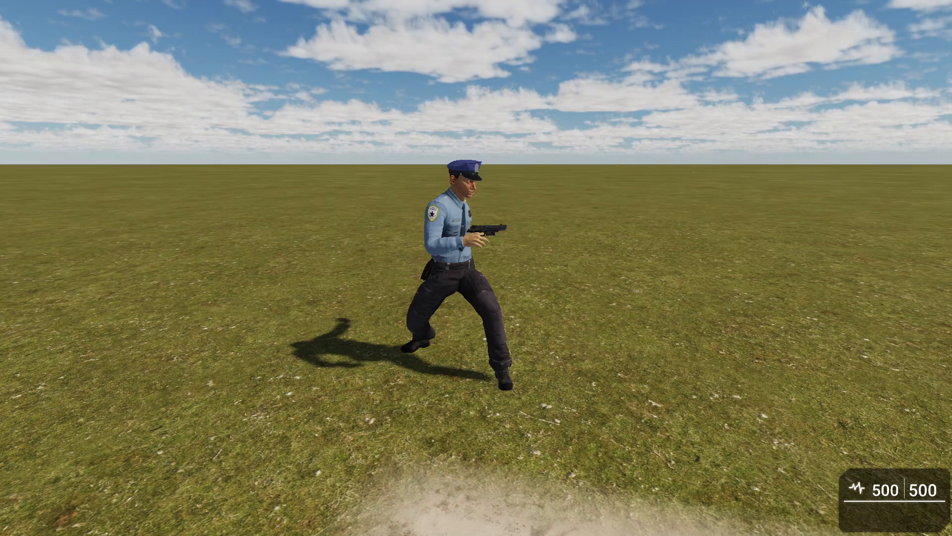
{"action": "key", "text": "a"}
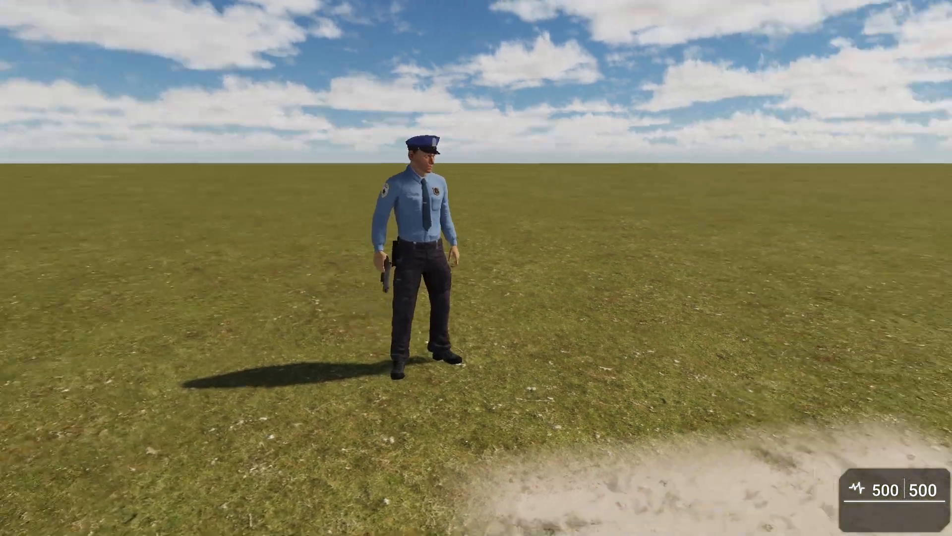
{"action": "key", "text": "s"}
{"action": "key", "text": "Escape"}
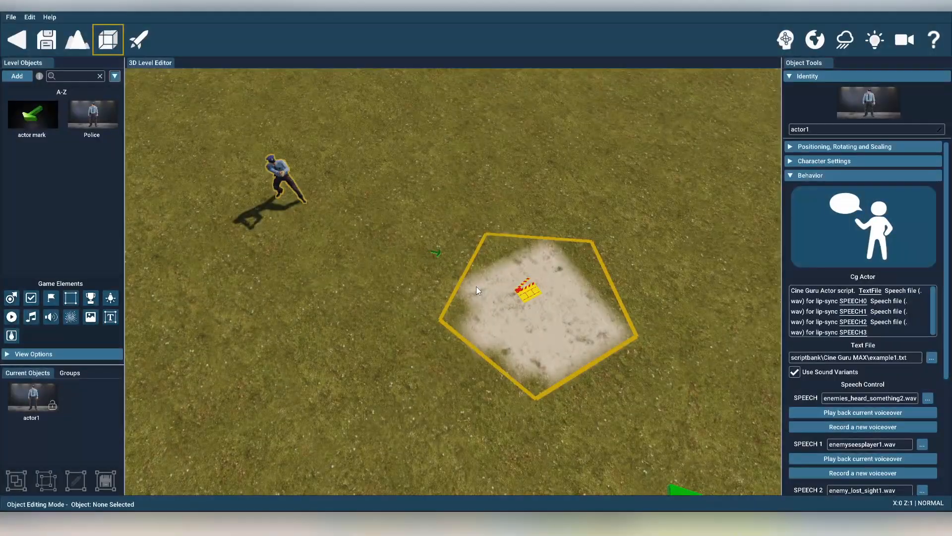
Examine the visual logic connections between the police actor and the trigger zone, and hide them again
{"action": "mouse_move", "coordinate": [413, 315]}
{"action": "right_mouse_down"}
{"action": "mouse_move", "coordinate": [347, 317]}
{"action": "mouse_move", "coordinate": [427, 322]}
{"action": "mouse_move", "coordinate": [413, 315]}
{"action": "right_mouse_up"}
{"action": "key", "text": "a"}
{"action": "key", "text": "w"}
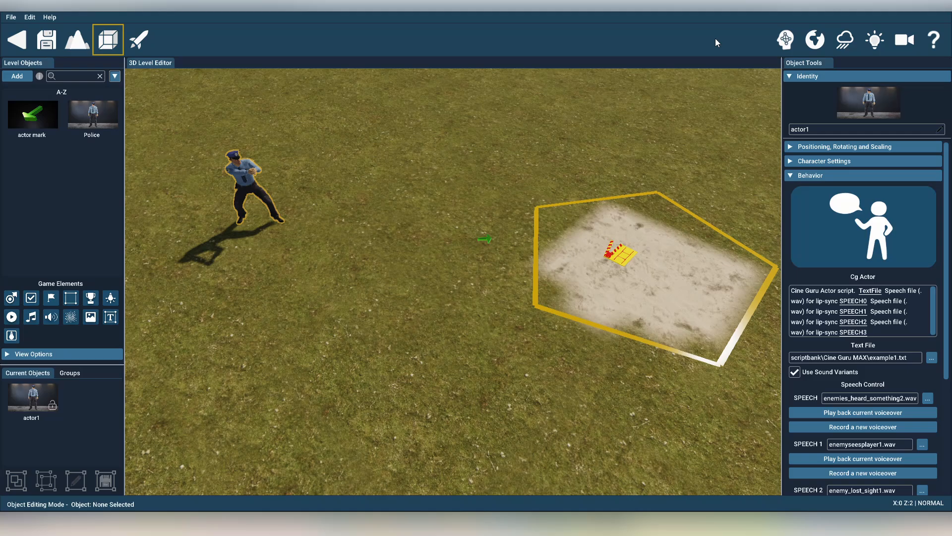
{"action": "left_click", "coordinate": [786, 39]}
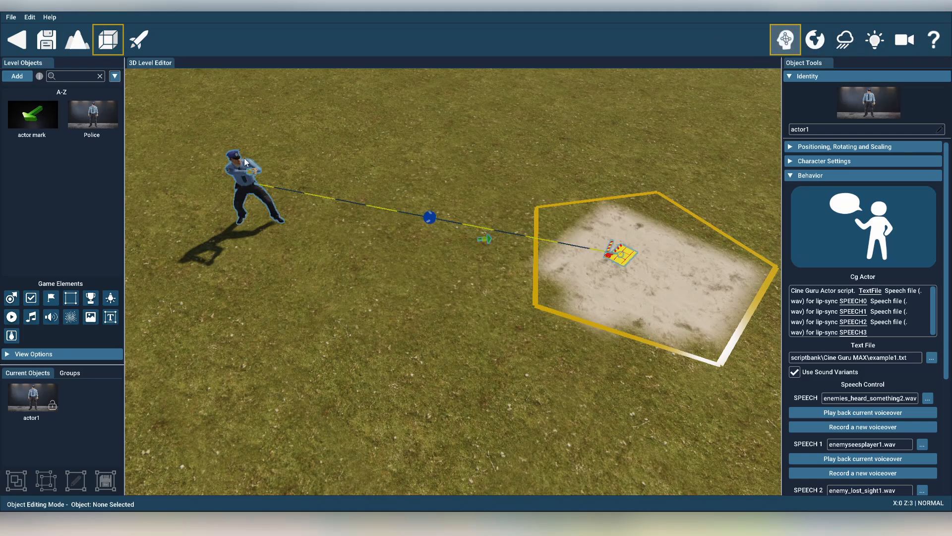
{"action": "scroll", "coordinate": [407, 243], "scroll_direction": "up", "scroll_amount": 6}
{"action": "scroll", "coordinate": [420, 236], "scroll_direction": "down", "scroll_amount": 2}
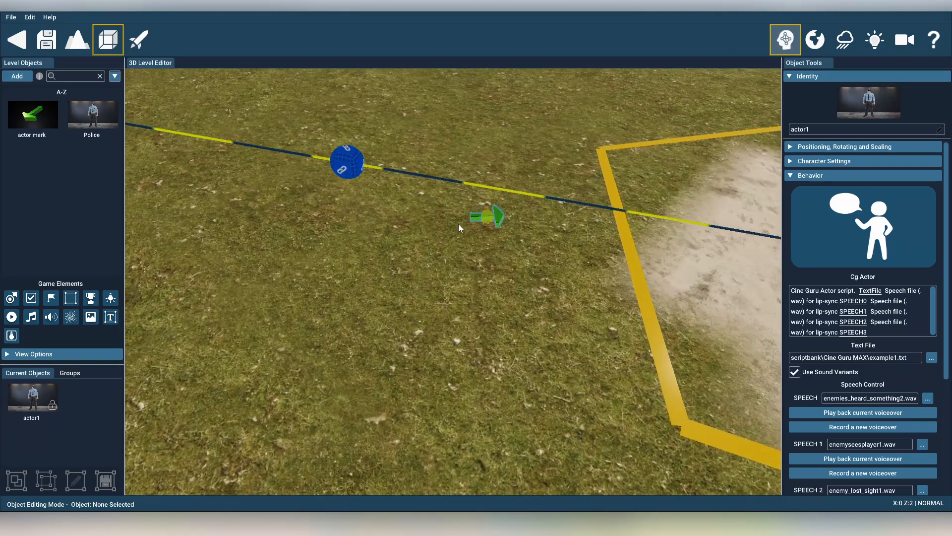
{"action": "scroll", "coordinate": [492, 227], "scroll_direction": "down", "scroll_amount": 4}
{"action": "scroll", "coordinate": [497, 254], "scroll_direction": "down", "scroll_amount": 3}
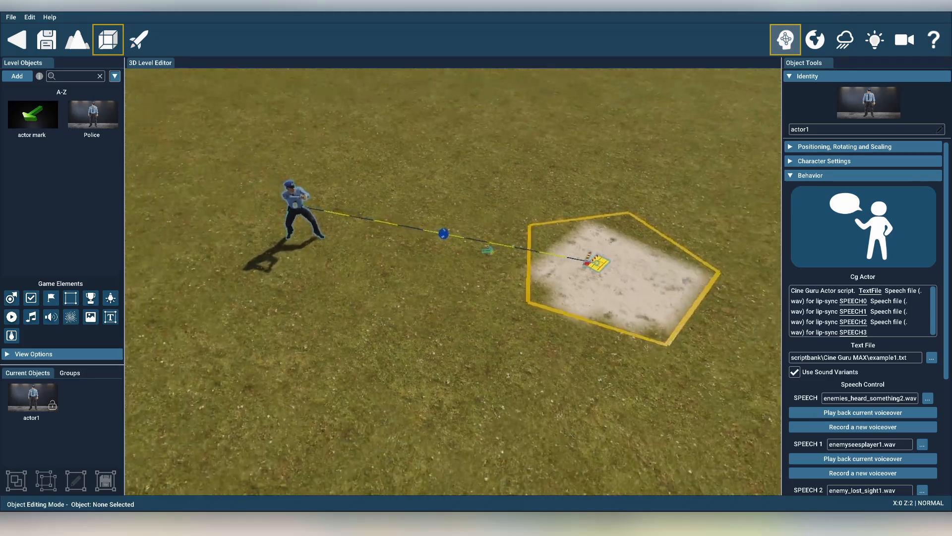
{"action": "mouse_move", "coordinate": [497, 254]}
{"action": "right_mouse_down"}
{"action": "mouse_move", "coordinate": [492, 261]}
{"action": "mouse_move", "coordinate": [513, 260]}
{"action": "right_mouse_up"}
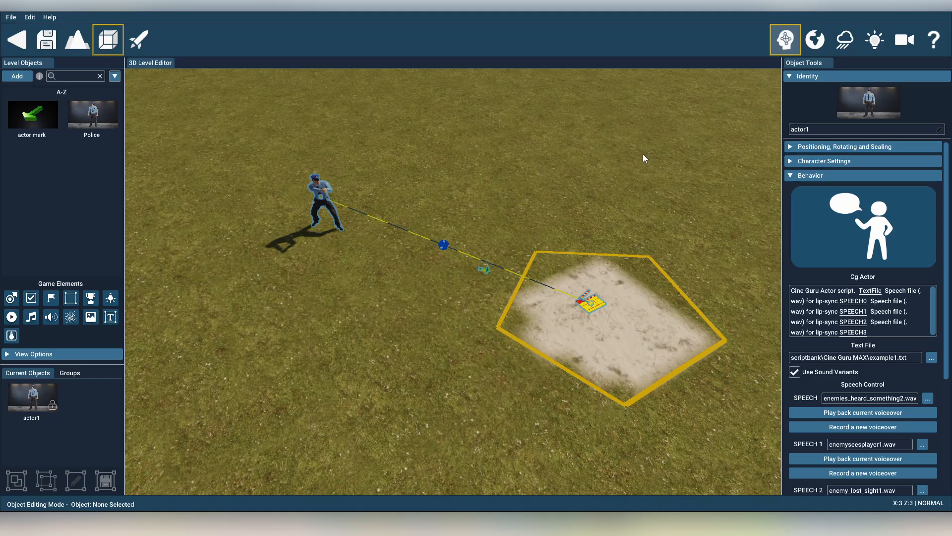
{"action": "left_click", "coordinate": [785, 39]}
Delete the cine-trigger zone, the green actor mark and the police actor from the level
{"action": "left_click", "coordinate": [578, 307]}
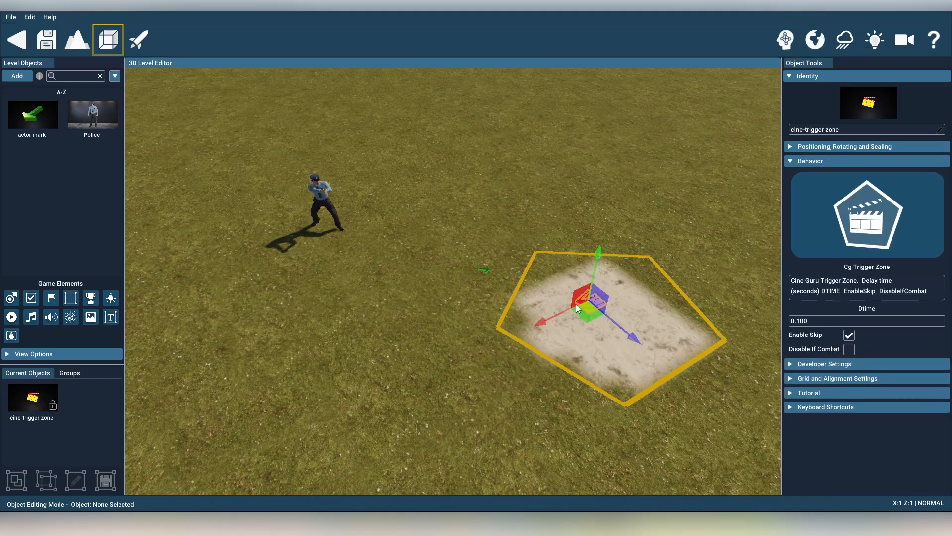
{"action": "key", "text": "Delete"}
{"action": "left_click", "coordinate": [488, 269]}
{"action": "key", "text": "Delete"}
{"action": "left_click", "coordinate": [320, 195]}
{"action": "key", "text": "Delete"}
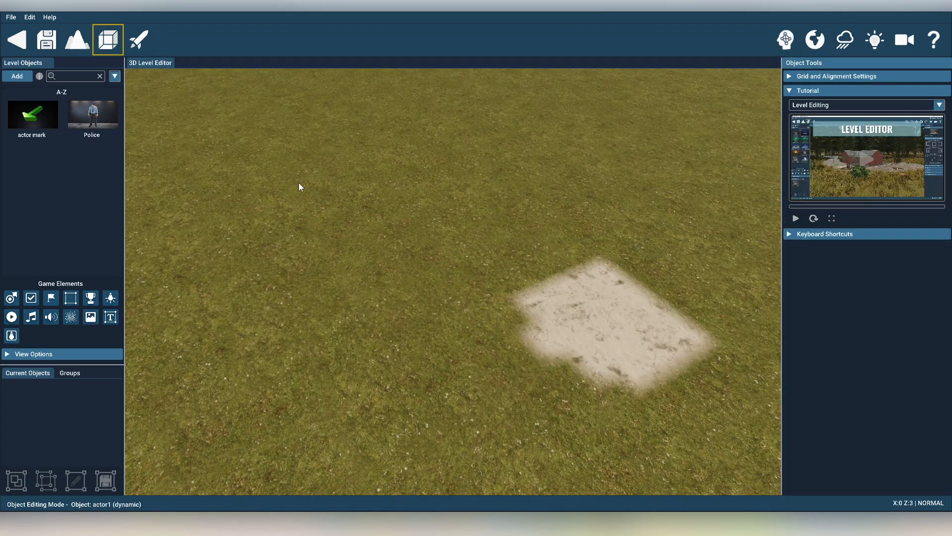
Place a Police character on the grass beyond the sandy patch
{"action": "left_click_drag", "start_coordinate": [99, 117], "coordinate": [357, 232]}
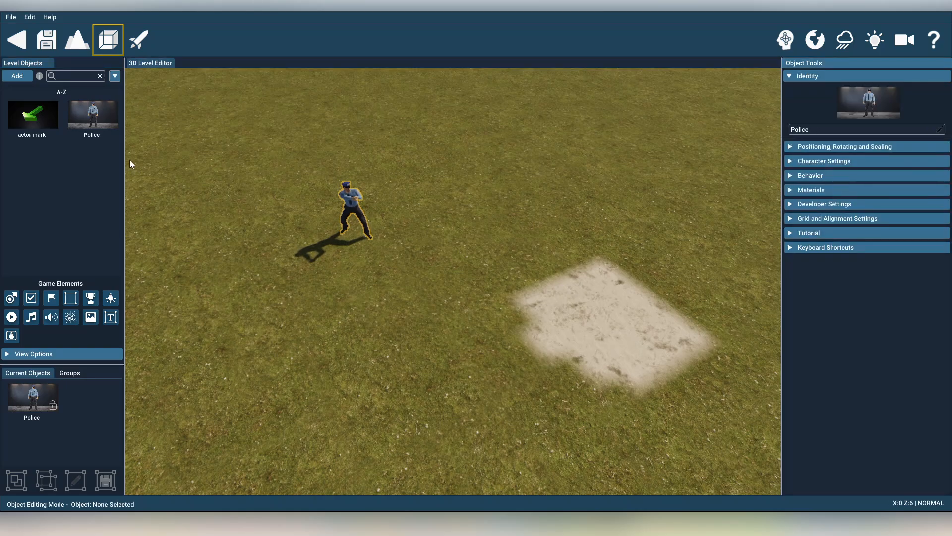
{"action": "left_click_drag", "start_coordinate": [99, 115], "coordinate": [424, 212]}
{"action": "left_click", "coordinate": [423, 213]}
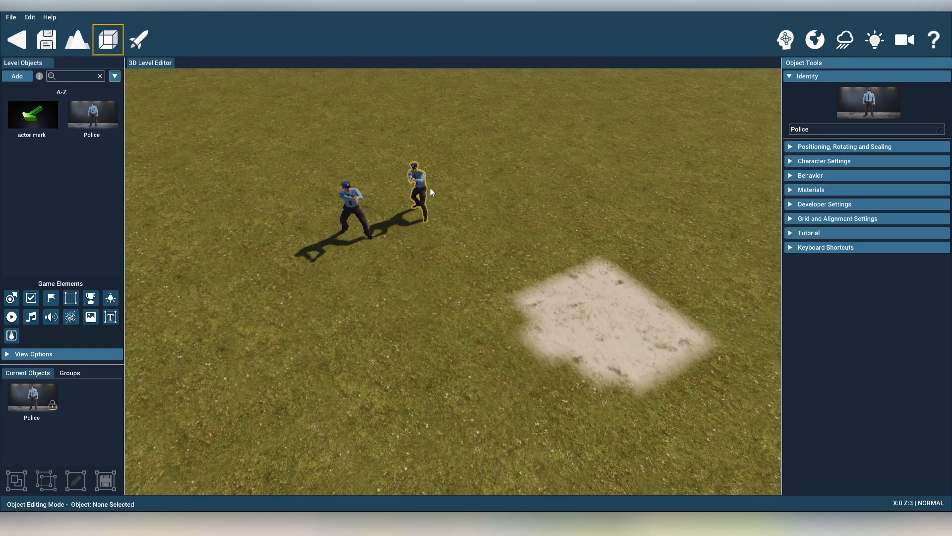
{"action": "left_click", "coordinate": [423, 177]}
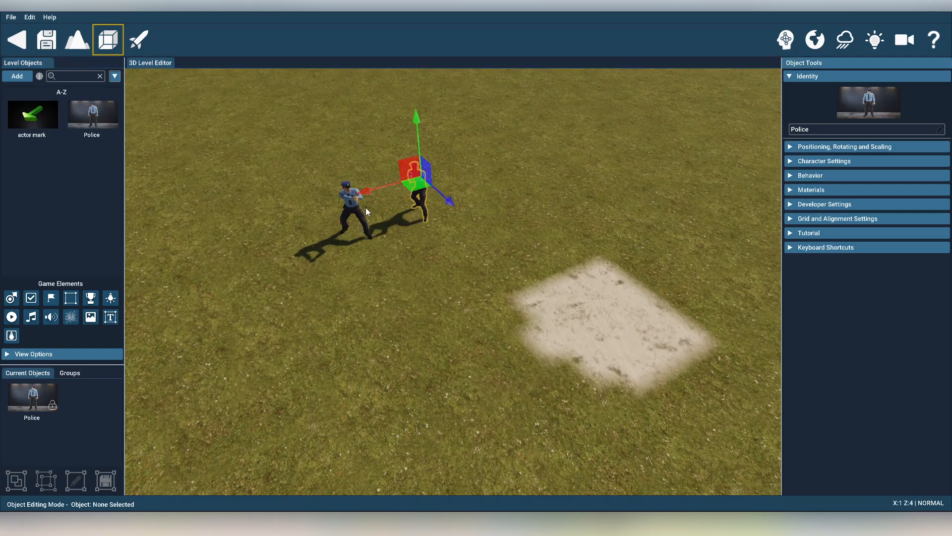
{"action": "left_click", "coordinate": [353, 194]}
{"action": "left_click", "coordinate": [420, 187]}
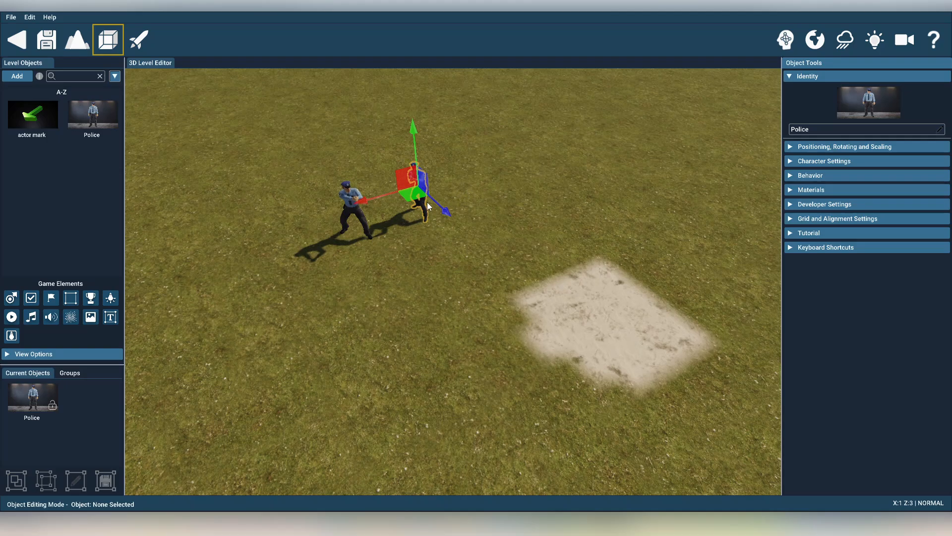
{"action": "key", "text": "Delete"}
Rename the remaining Police character as actor1
{"action": "left_click", "coordinate": [356, 192]}
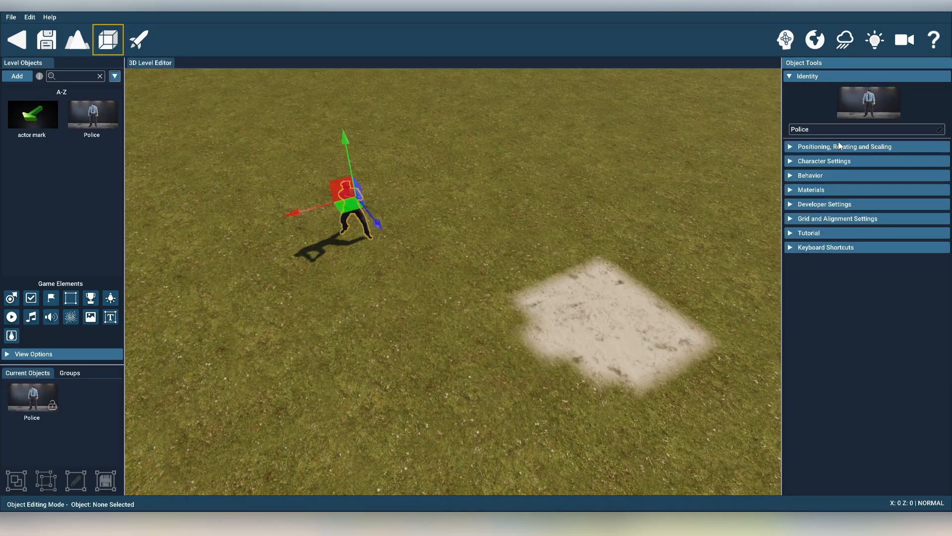
{"action": "left_click_drag", "start_coordinate": [824, 129], "coordinate": [688, 129]}
{"action": "type", "text": "actor1"}
Assign the Cg Actor behavior from the Cine Guru MAX category to actor1
{"action": "left_click", "coordinate": [791, 176]}
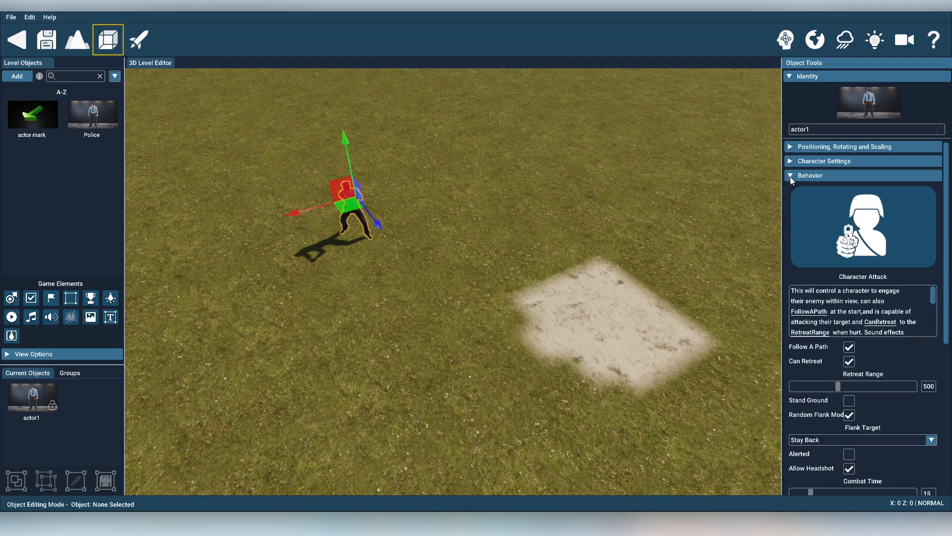
{"action": "left_click", "coordinate": [869, 246]}
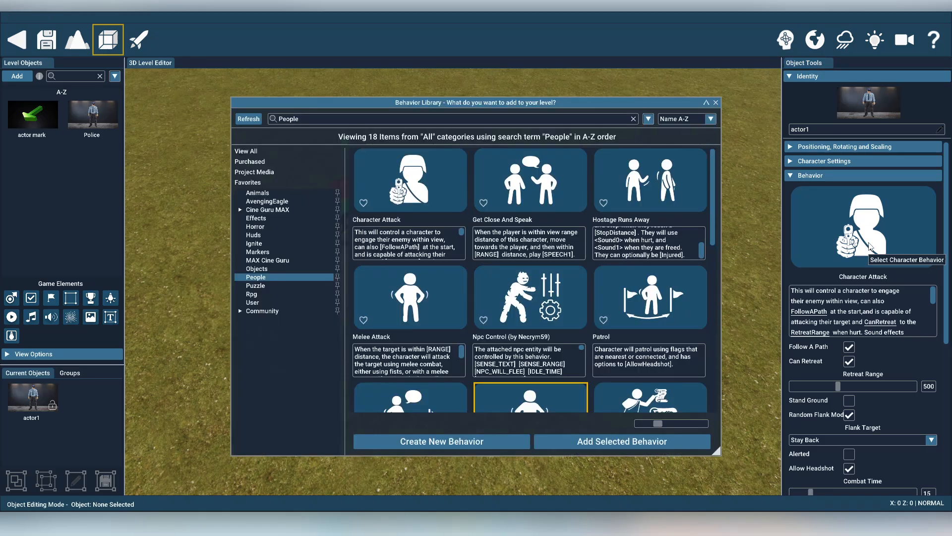
{"action": "left_click", "coordinate": [278, 210]}
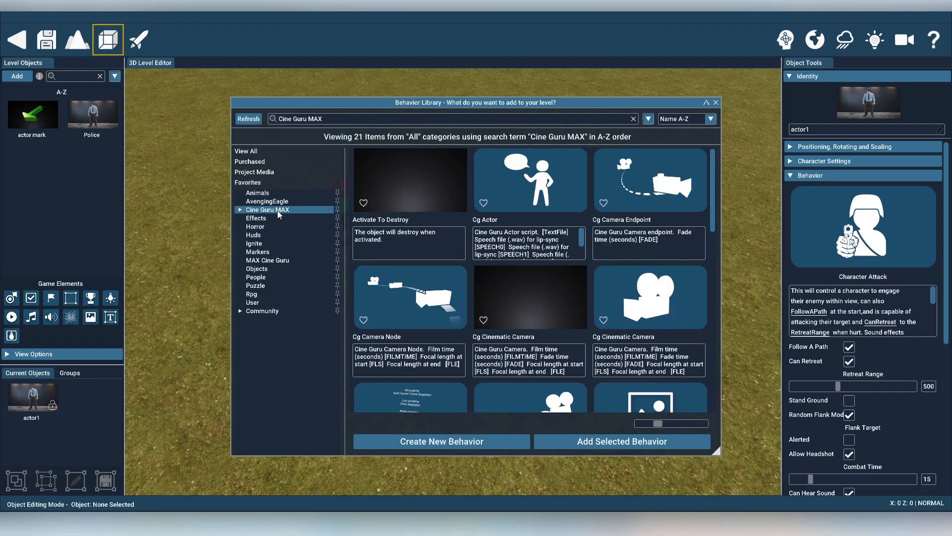
{"action": "double_click", "coordinate": [529, 186]}
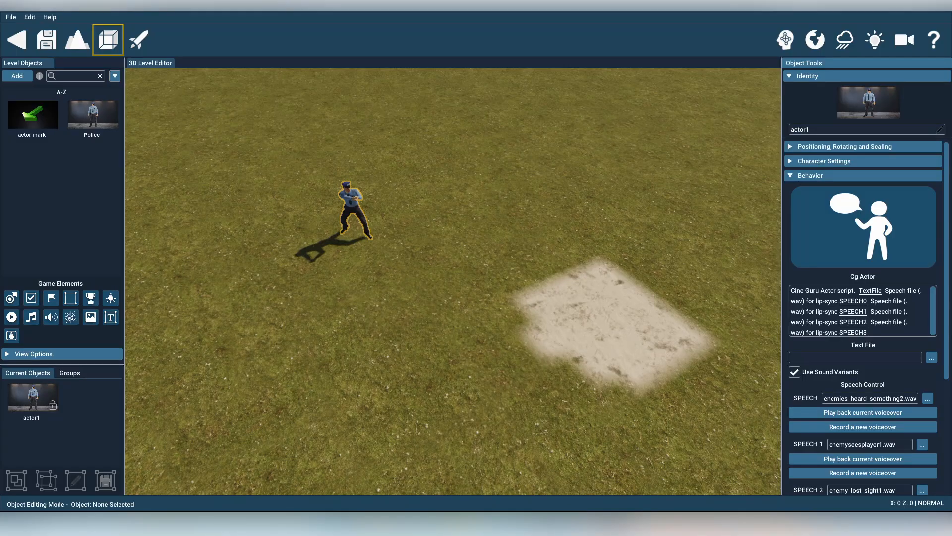
Save an empty Notepad document as actiontext in the scriptbank Cine Guru MAX folder, and minimize Notepad
{"action": "left_click_drag", "start_coordinate": [951, 234], "coordinate": [360, 154]}
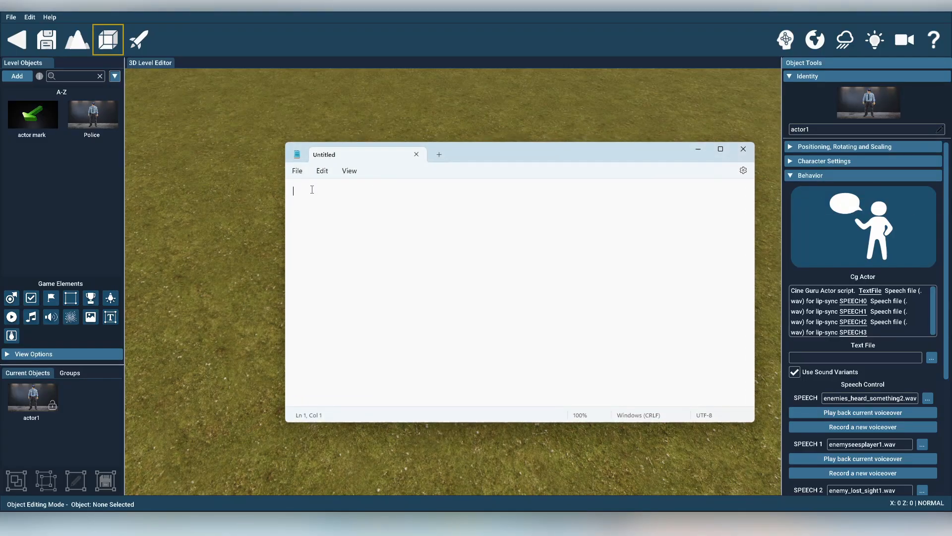
{"action": "left_click", "coordinate": [297, 170]}
{"action": "left_click", "coordinate": [318, 253]}
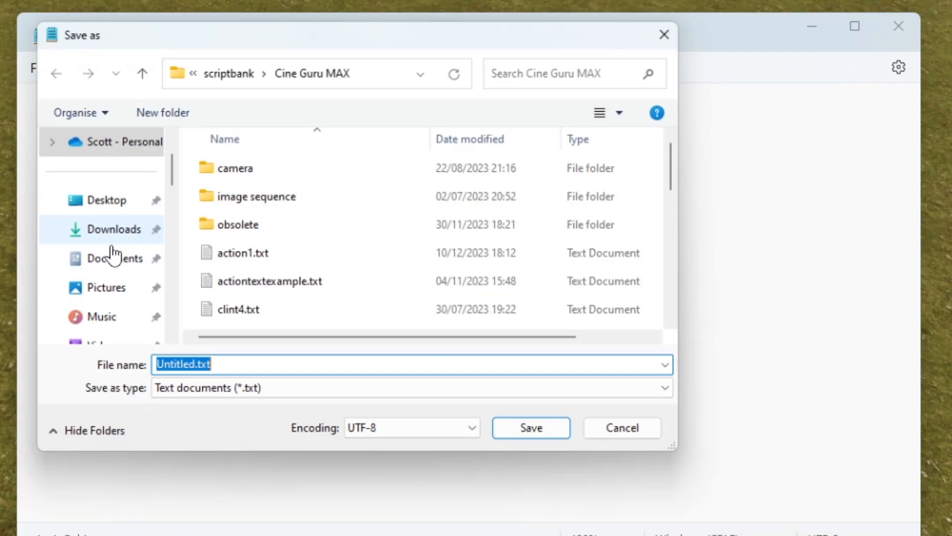
{"action": "type", "text": "actiontext"}
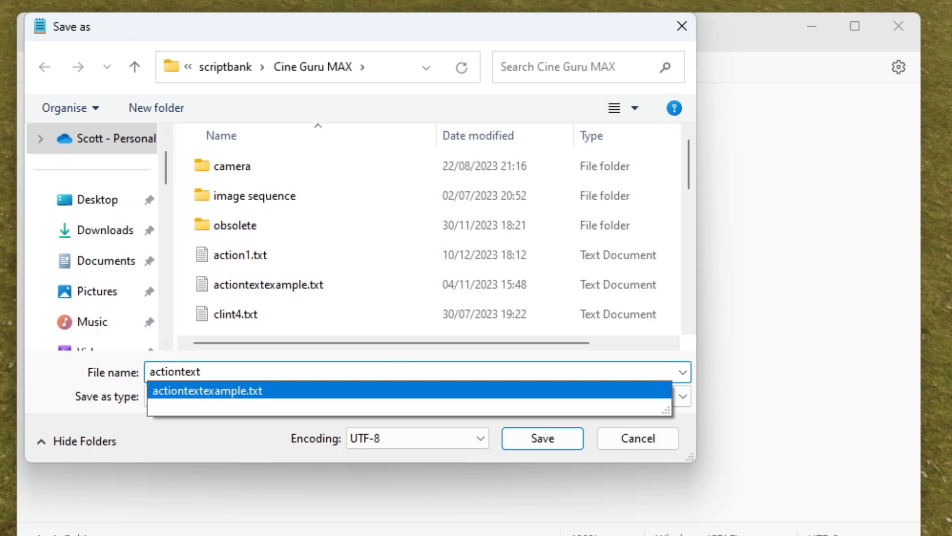
{"action": "left_click", "coordinate": [558, 440]}
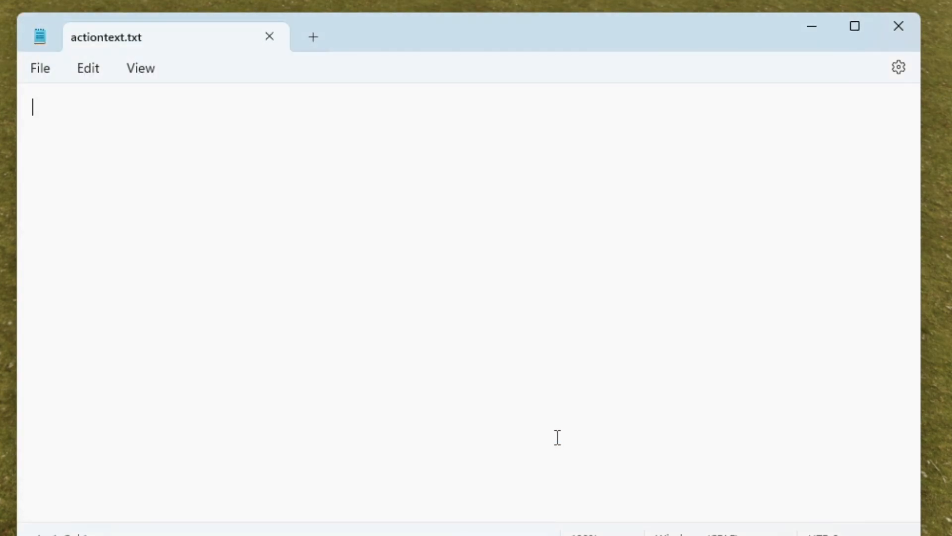
{"action": "left_click", "coordinate": [817, 23]}
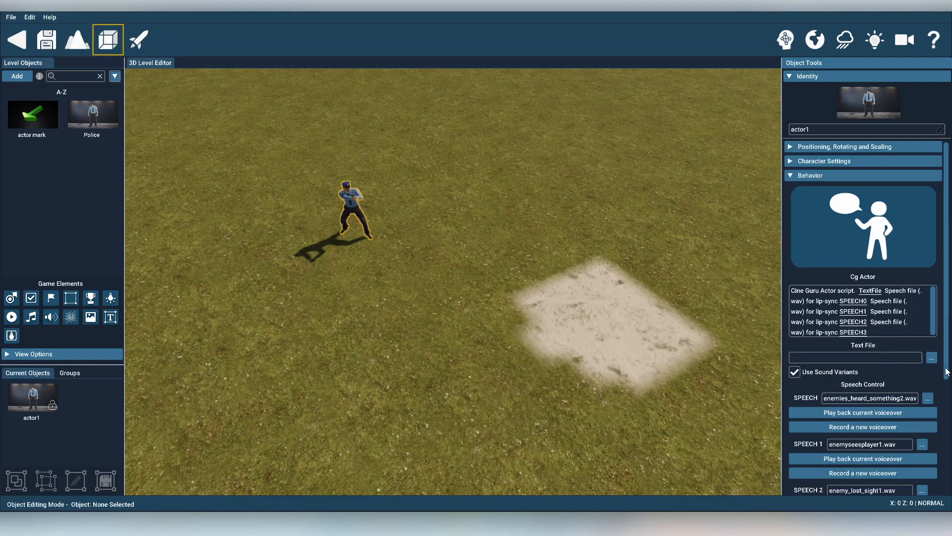
Set actiontext.txt as the Text File of actor1's Cg Actor behavior
{"action": "left_click", "coordinate": [932, 357]}
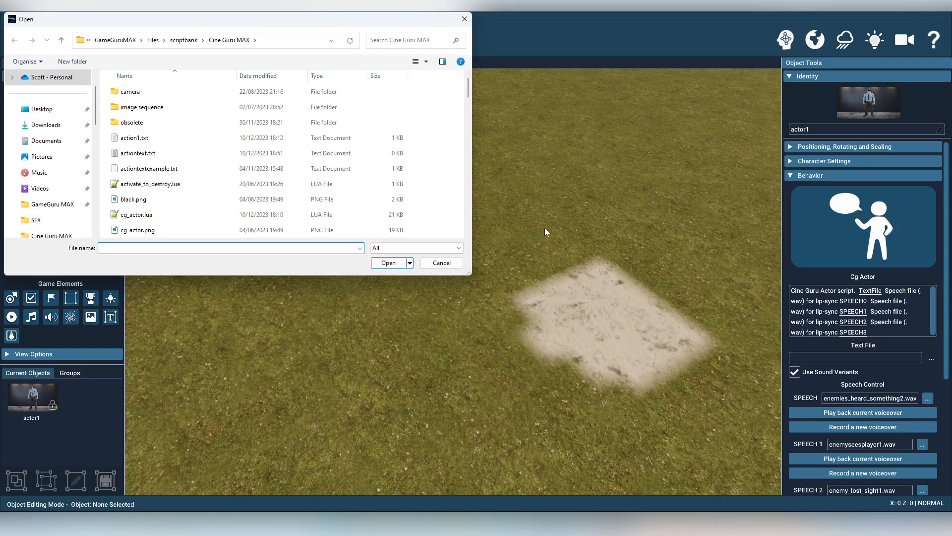
{"action": "left_click", "coordinate": [186, 154]}
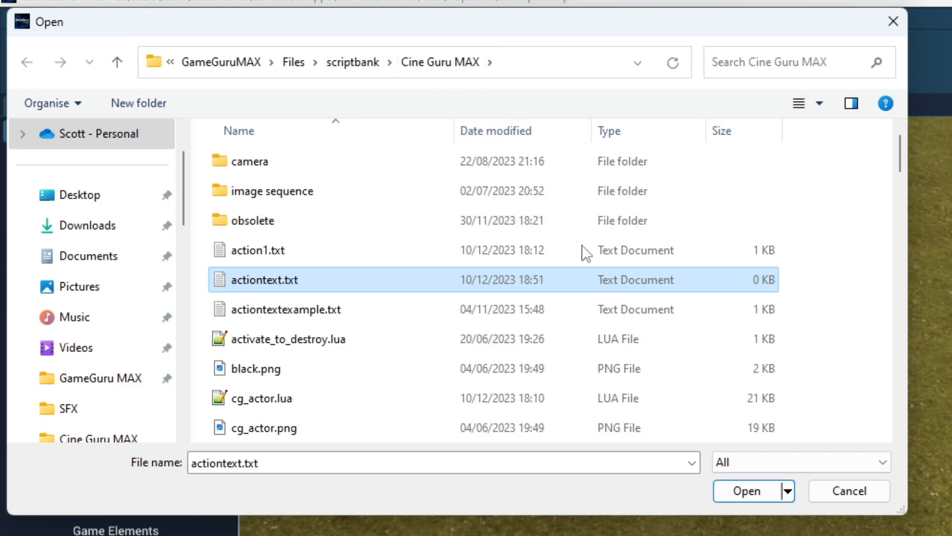
{"action": "left_click", "coordinate": [747, 490]}
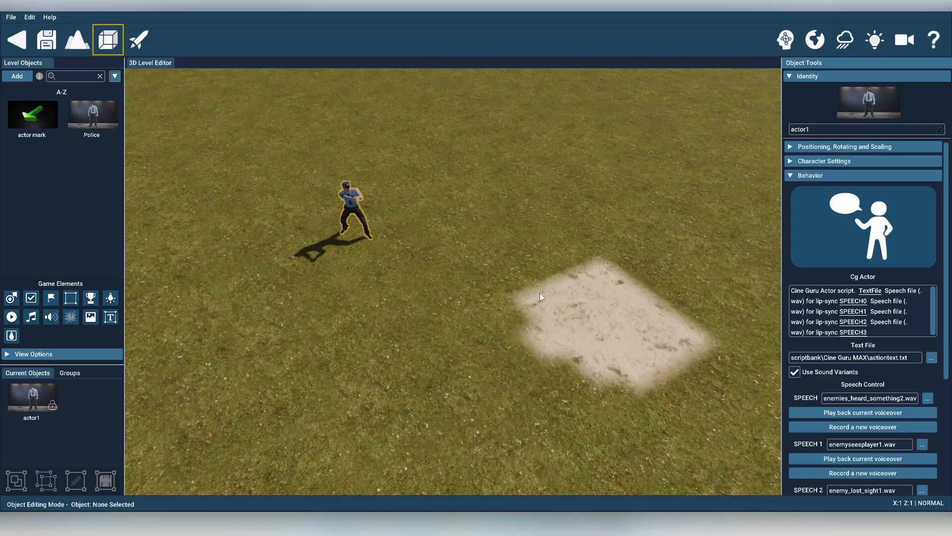
Check the Always Active? option in actor1's developer settings
{"action": "left_click", "coordinate": [791, 176]}
{"action": "left_click", "coordinate": [790, 204]}
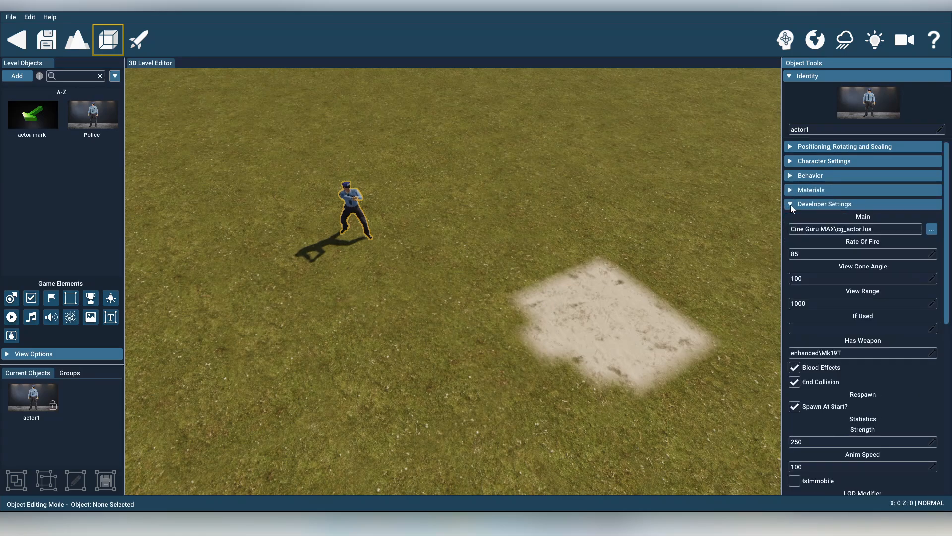
{"action": "scroll", "coordinate": [869, 396], "scroll_direction": "down", "scroll_amount": 3}
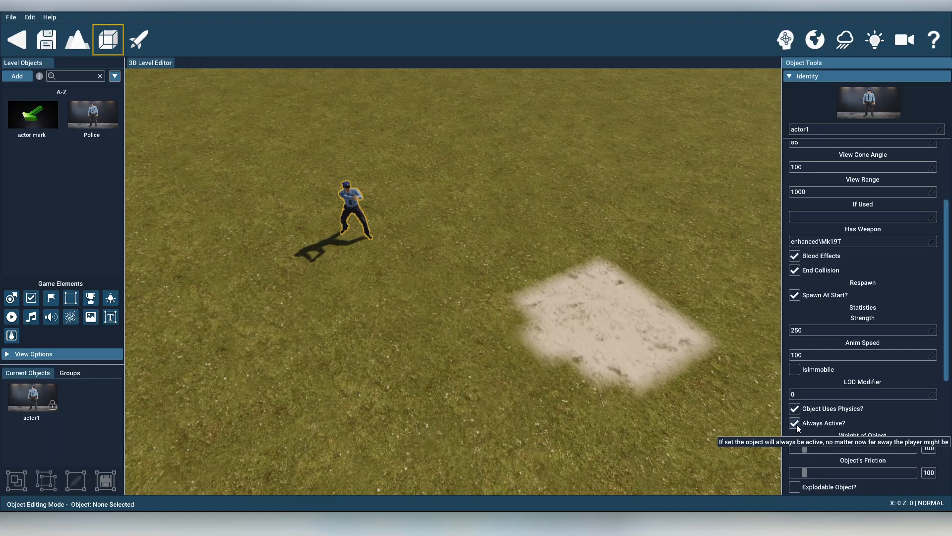
{"action": "right_click_drag", "start_coordinate": [519, 355], "coordinate": [647, 367]}
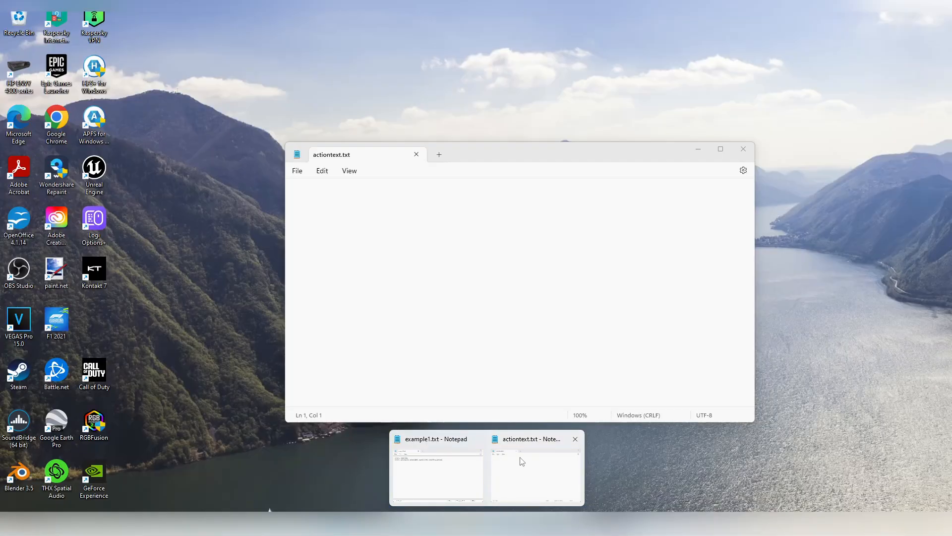
Enter the beginning of the first action line, "actor1, idle", in the empty actiontext.txt document in Notepad
{"action": "left_click", "coordinate": [520, 458]}
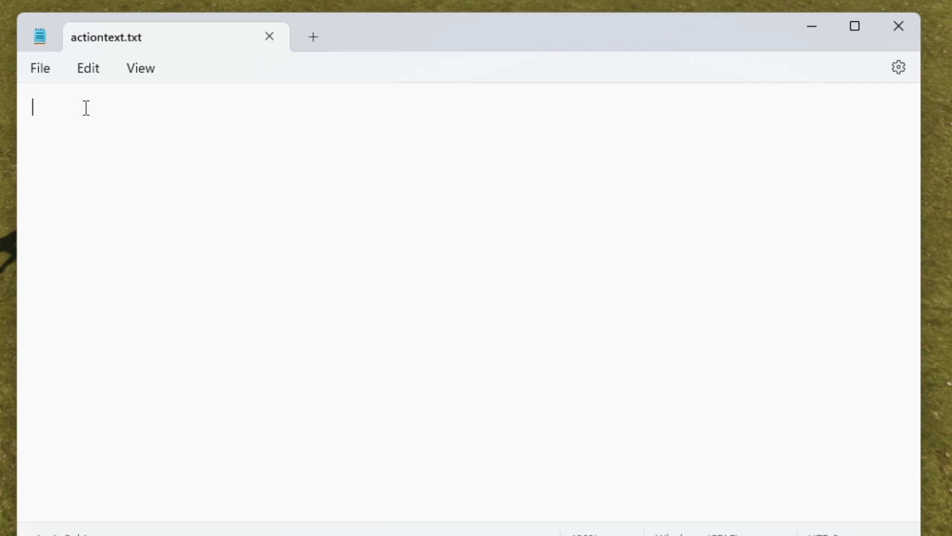
{"action": "type", "text": "actor1,"}
{"action": "type", "text": "e"}
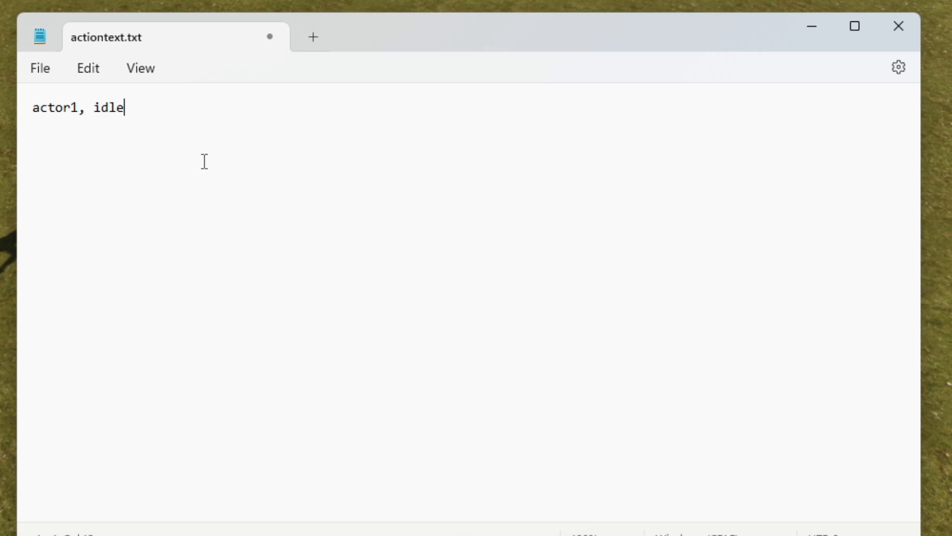
{"action": "type", "text": "_900_999"}
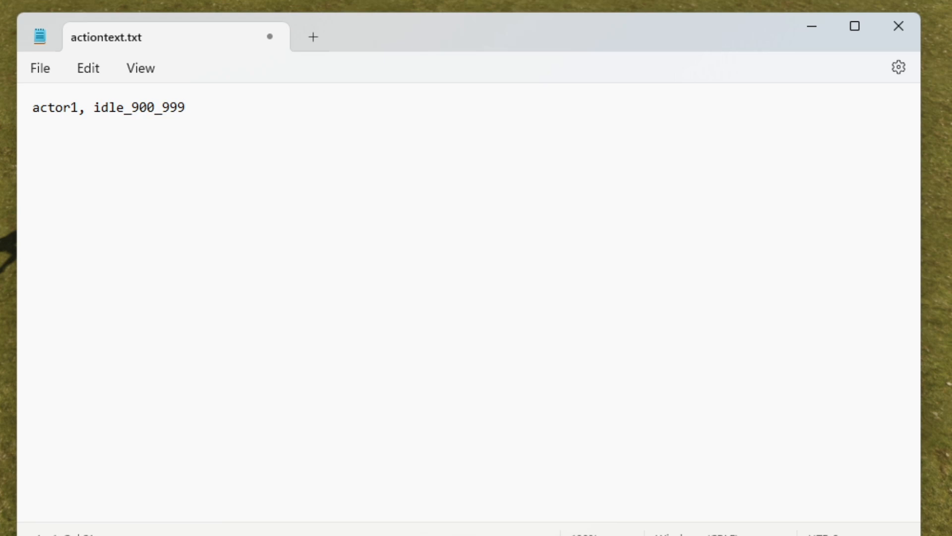
{"action": "key", "text": "BackSpace"}
{"action": "key", "text": "BackSpace"}
{"action": "key", "text": "BackSpace"}
{"action": "key", "text": "BackSpace"}
{"action": "key", "text": "BackSpace"}
{"action": "key", "text": "BackSpace"}
{"action": "key", "text": "BackSpace"}
{"action": "key", "text": "BackSpace"}
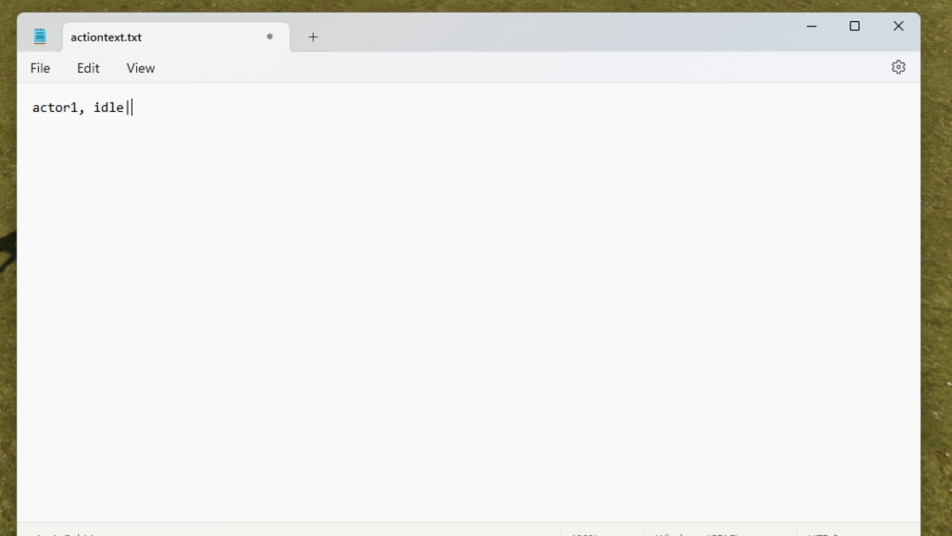
Complete the action line so it reads "actor1, idle|Idle", and hide Notepad to return to the level editor
{"action": "type", "text": "Idle"}
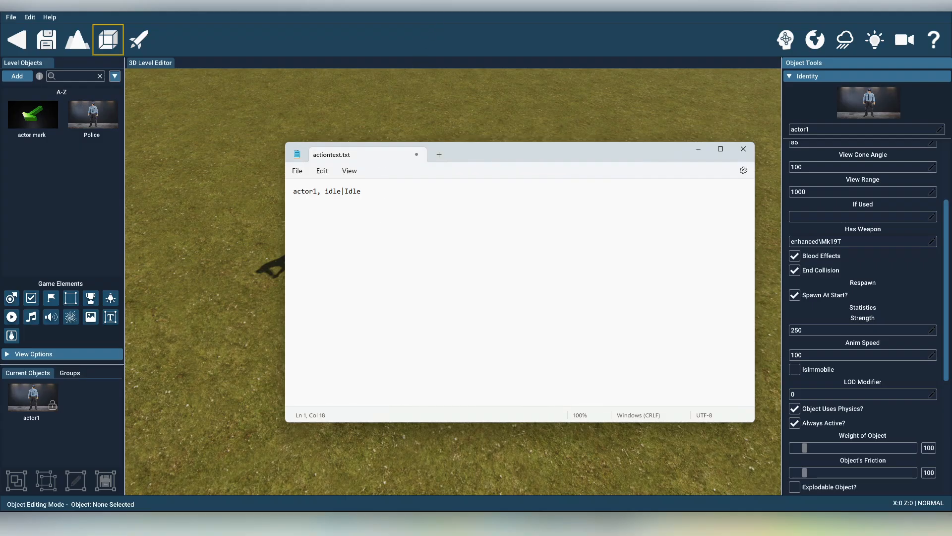
{"action": "left_click", "coordinate": [392, 7]}
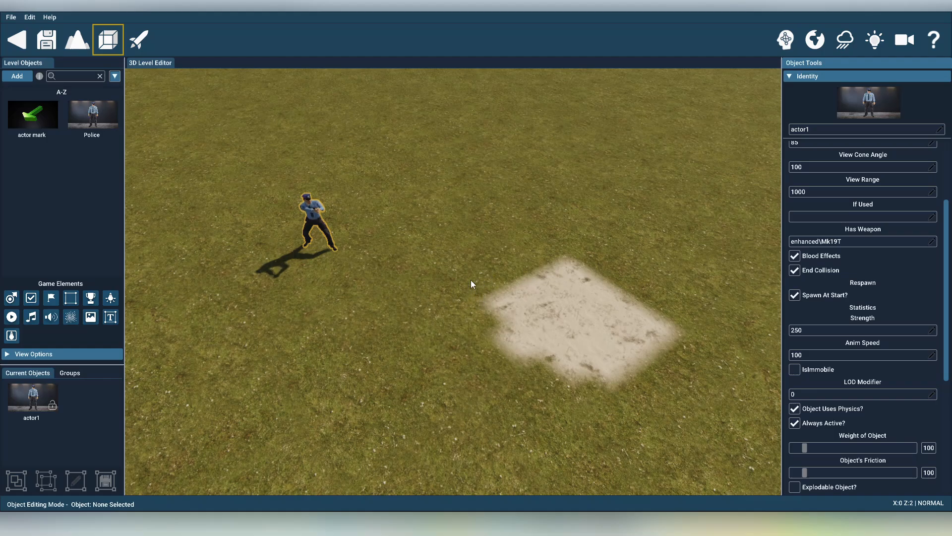
Add an actor mark from the Cine Guru MAX objects, rotate it, and place it on the grass between the police character and the sandy patch
{"action": "left_click", "coordinate": [21, 78]}
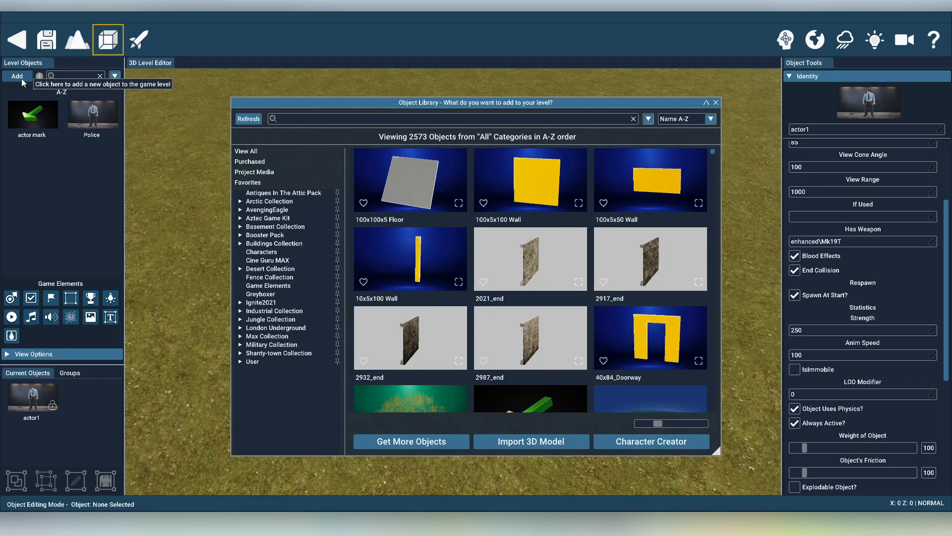
{"action": "left_click", "coordinate": [268, 260]}
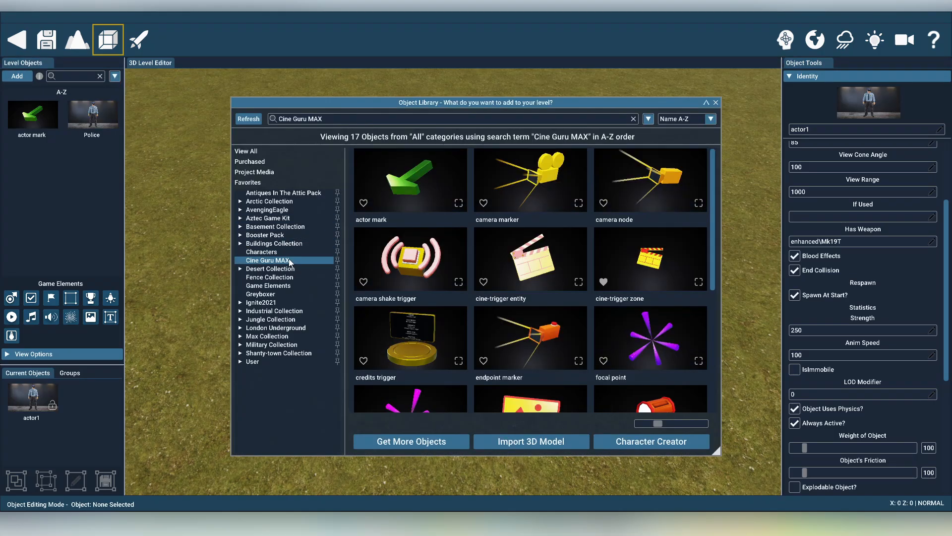
{"action": "left_click", "coordinate": [408, 180]}
{"action": "key", "text": "a"}
{"action": "key", "text": "w"}
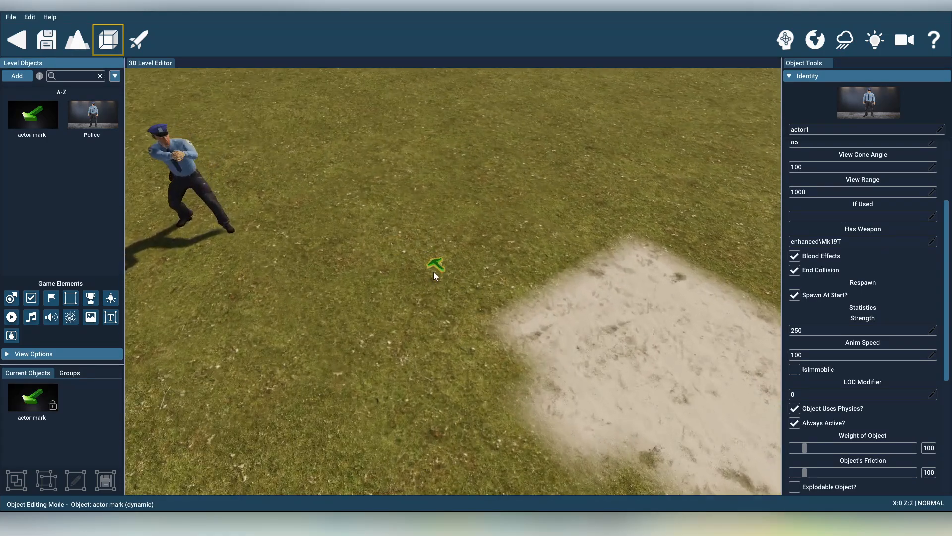
{"action": "key", "text": "r"}
{"action": "key", "text": "d"}
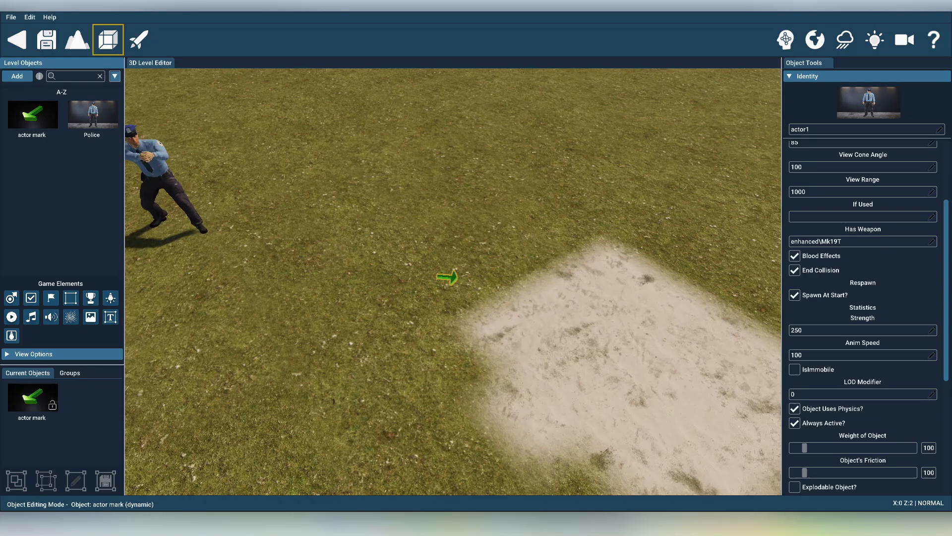
{"action": "mouse_move", "coordinate": [450, 276]}
{"action": "right_mouse_down"}
{"action": "mouse_move", "coordinate": [422, 254]}
{"action": "mouse_move", "coordinate": [459, 281]}
{"action": "right_mouse_up"}
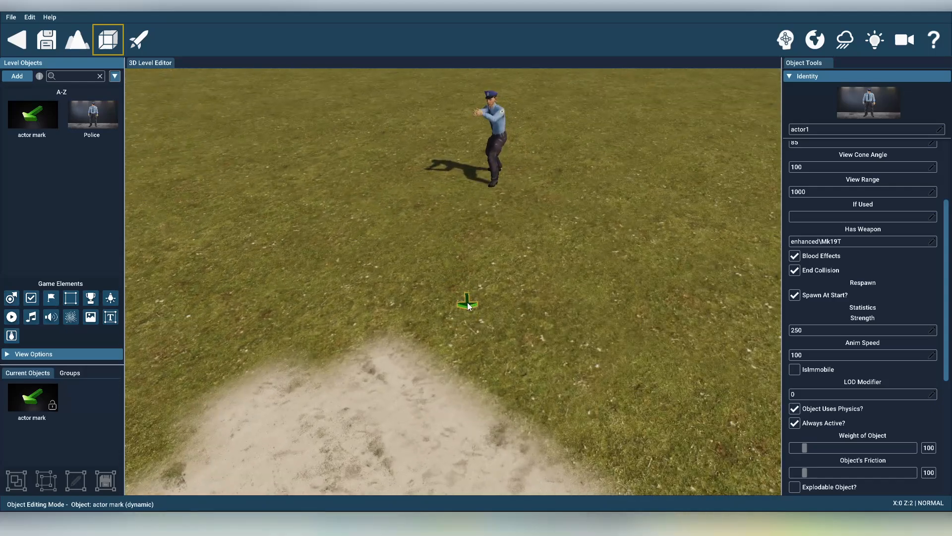
{"action": "left_click", "coordinate": [458, 302]}
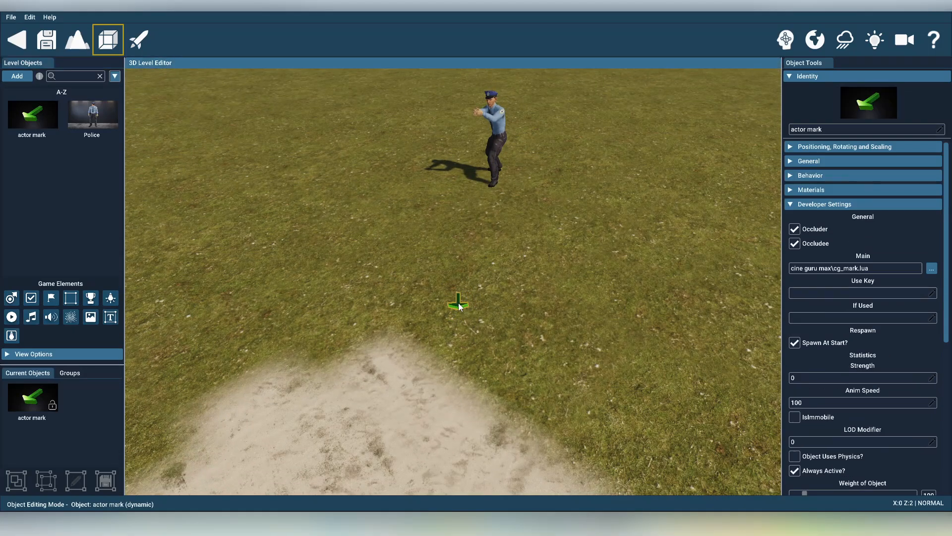
Examine the placed actor mark up close, checking its arrow's direction and its position relative to the police character
{"action": "key", "text": "w"}
{"action": "right_click_drag", "start_coordinate": [457, 302], "coordinate": [481, 315]}
{"action": "key", "text": "w"}
{"action": "key", "text": "a"}
{"action": "key", "text": "s"}
{"action": "scroll", "coordinate": [481, 314], "scroll_direction": "up", "scroll_amount": 2}
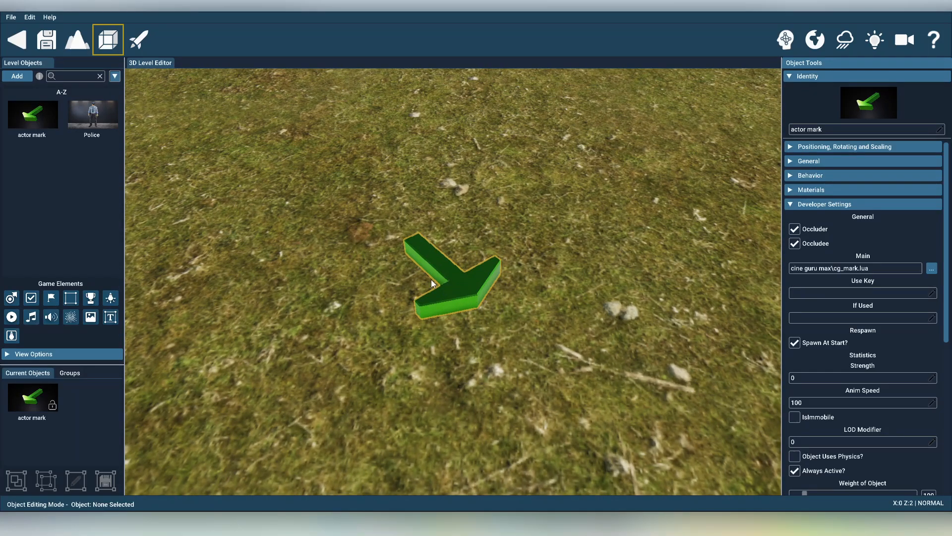
{"action": "right_click_drag", "start_coordinate": [460, 309], "coordinate": [469, 310]}
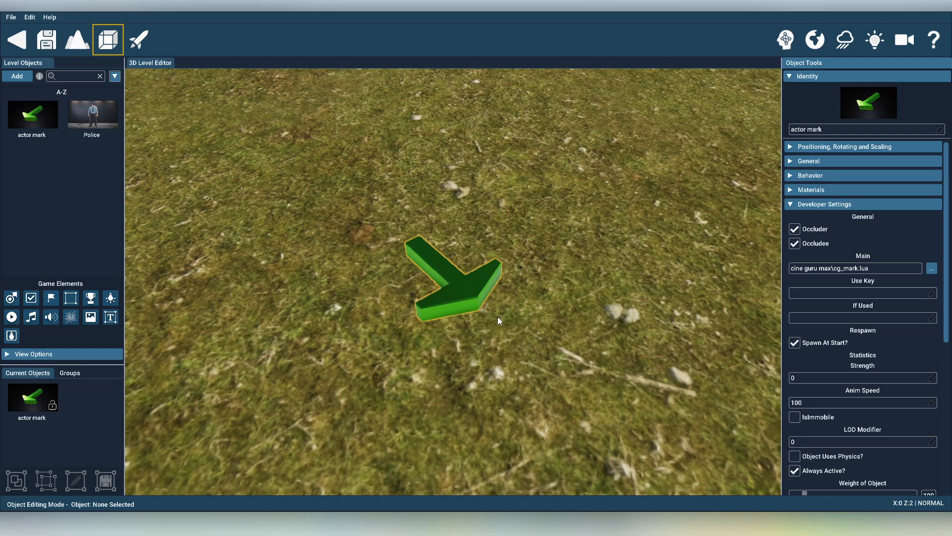
{"action": "right_click_drag", "start_coordinate": [499, 315], "coordinate": [516, 281]}
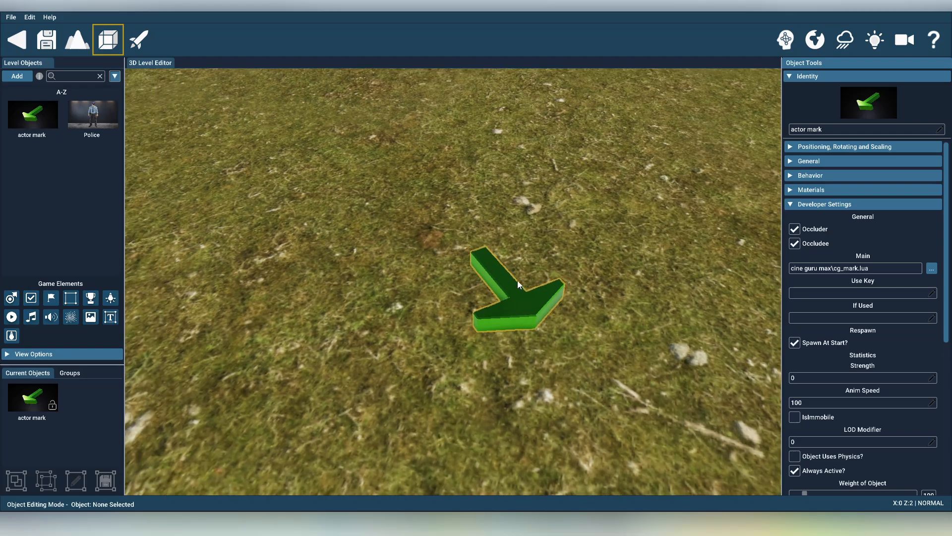
{"action": "scroll", "coordinate": [549, 316], "scroll_direction": "down", "scroll_amount": 10}
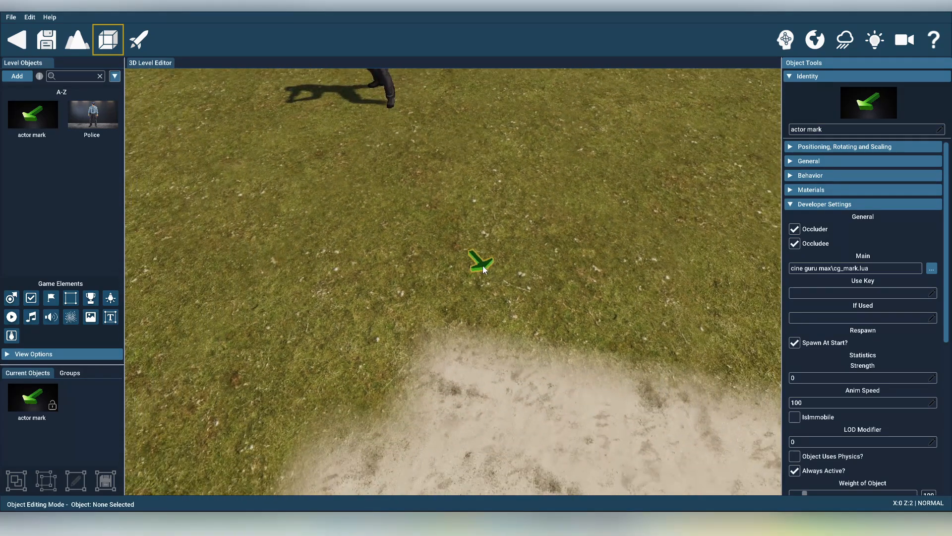
{"action": "right_click_drag", "start_coordinate": [483, 266], "coordinate": [463, 228]}
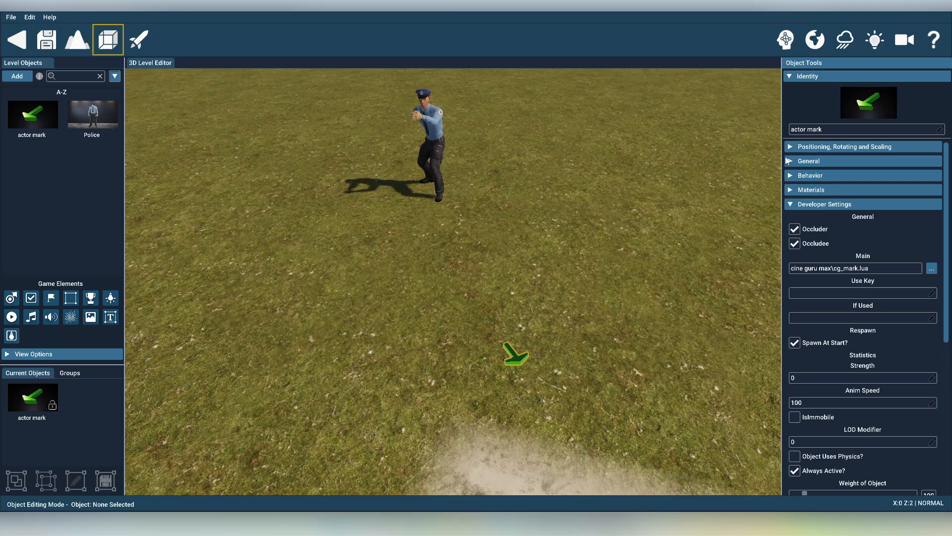
Rename the actor mark as mark1 and show its Cg Mark behavior settings
{"action": "double_click", "coordinate": [799, 129]}
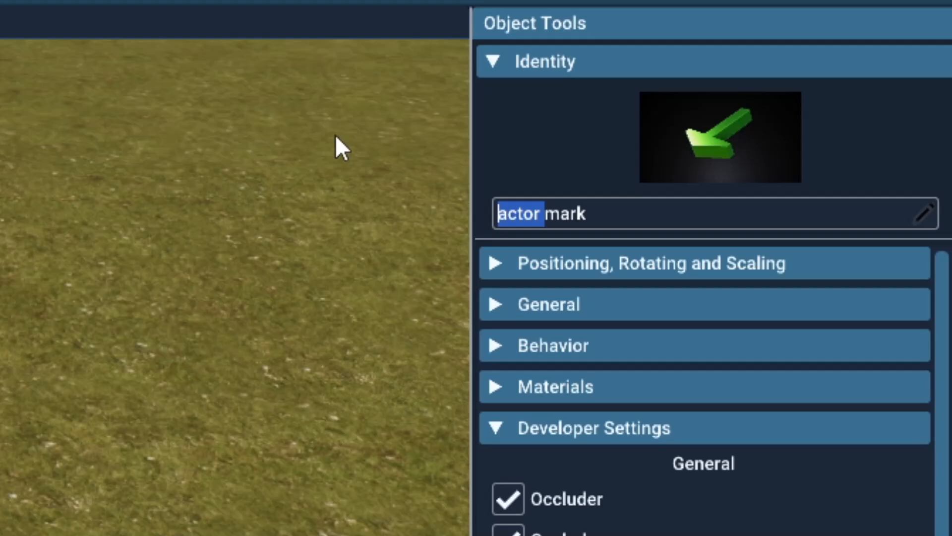
{"action": "key", "text": "BackSpace"}
{"action": "key", "text": "Right"}
{"action": "key", "text": "Right"}
{"action": "key", "text": "Right"}
{"action": "key", "text": "Right"}
{"action": "type", "text": "1"}
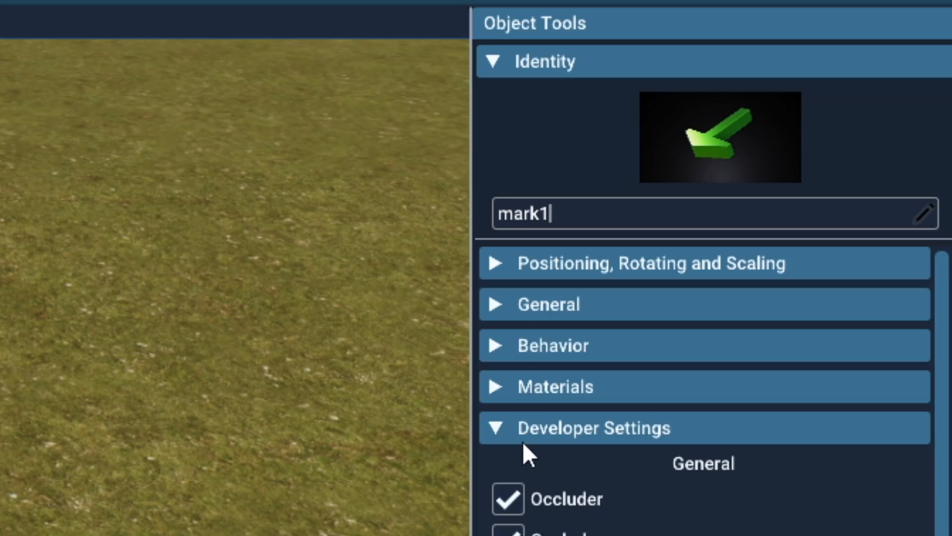
{"action": "left_click", "coordinate": [497, 424]}
{"action": "left_click", "coordinate": [500, 348]}
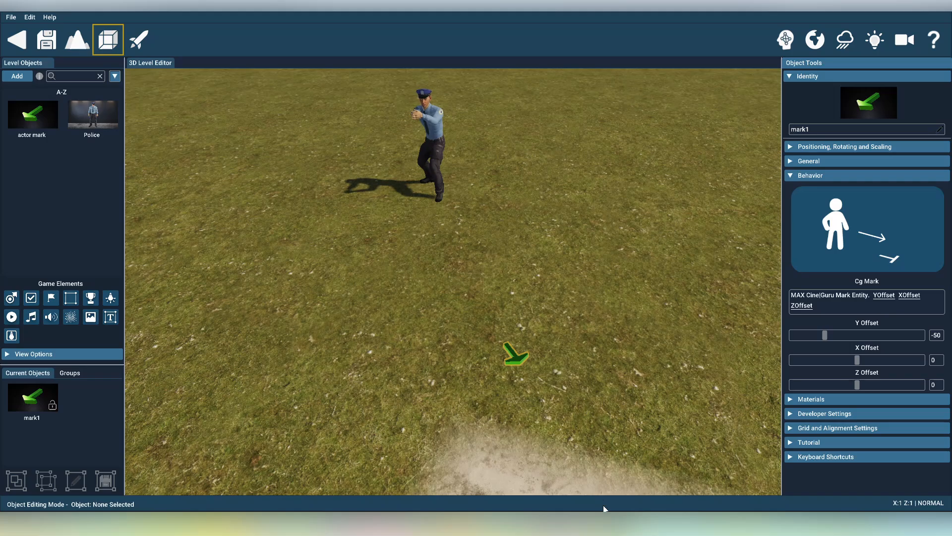
Switch to actiontext.txt in Notepad and add a second line, "actor1, move|mark1"
{"action": "mouse_move", "coordinate": [487, 518]}
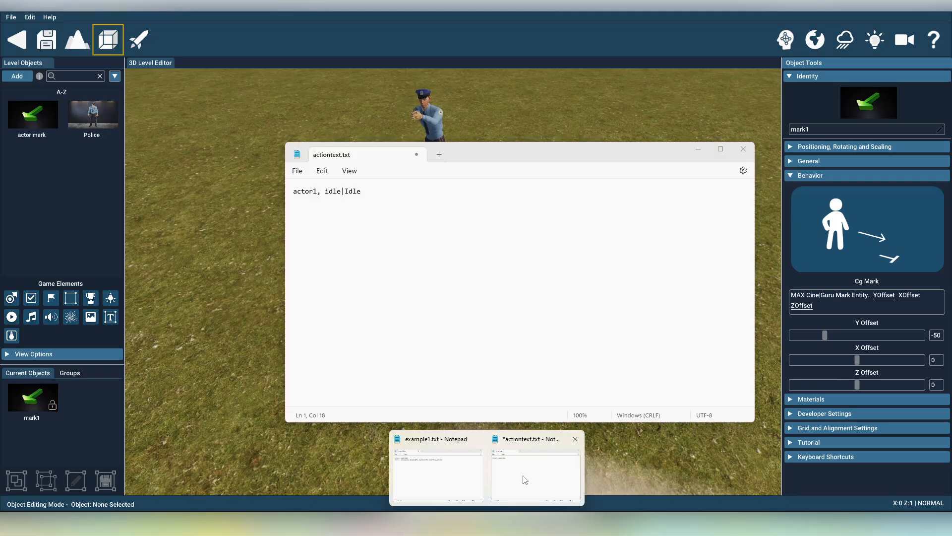
{"action": "left_click", "coordinate": [524, 479]}
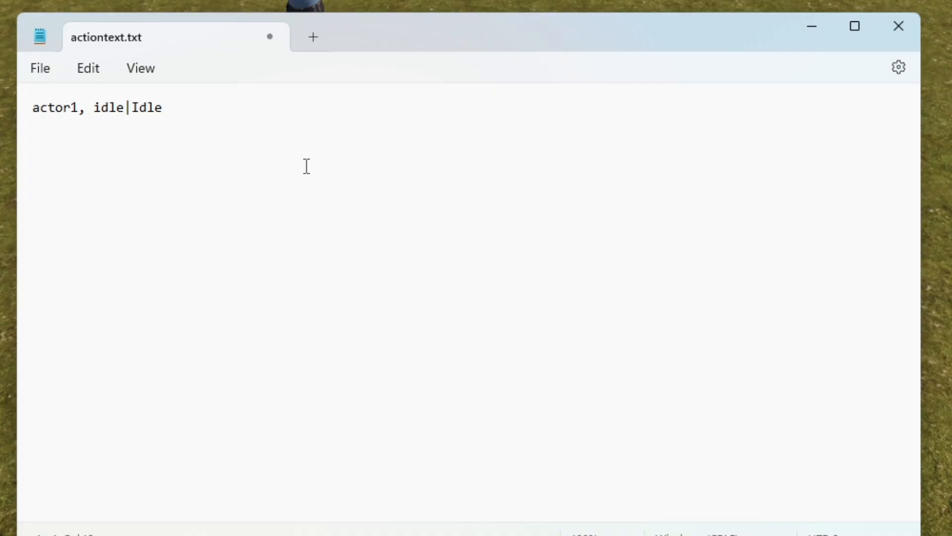
{"action": "key", "text": "Return"}
{"action": "type", "text": "actor1, move"}
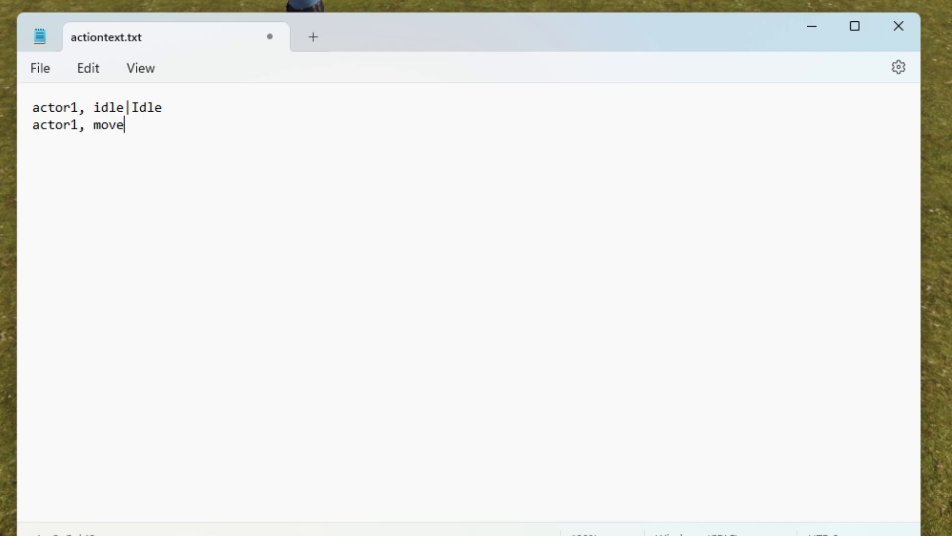
{"action": "type", "text": "|mark1"}
{"action": "left_click_drag", "start_coordinate": [131, 124], "coordinate": [276, 149]}
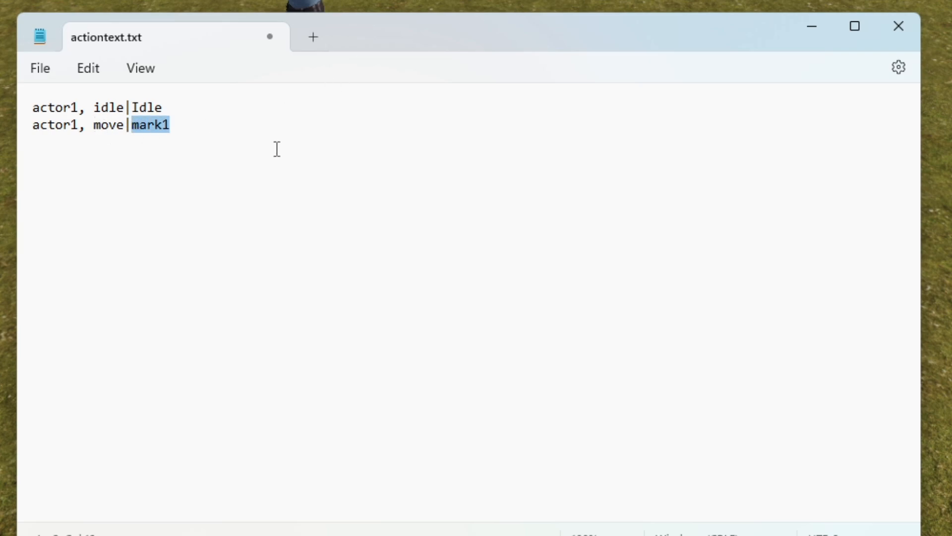
{"action": "type", "text": "table"}
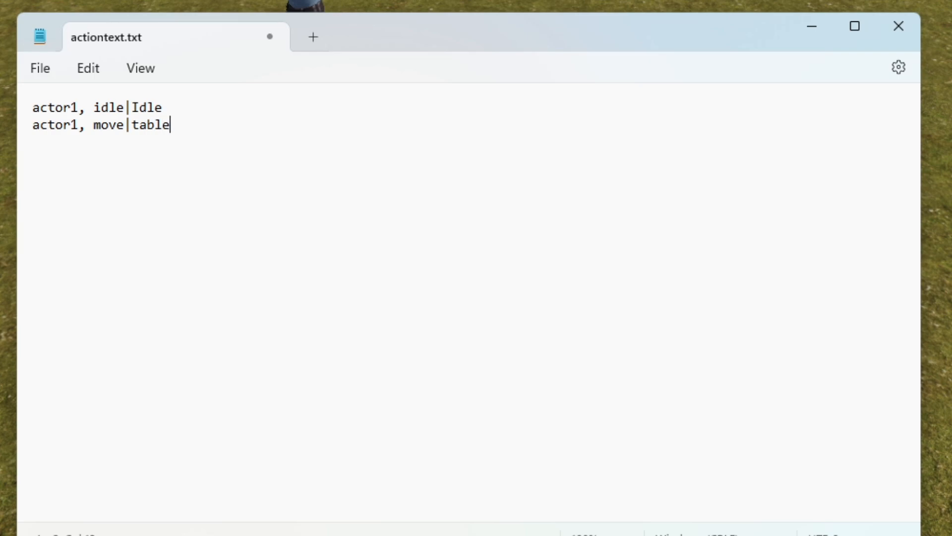
{"action": "key", "text": "BackSpace"}
{"action": "key", "text": "BackSpace"}
{"action": "key", "text": "BackSpace"}
{"action": "key", "text": "BackSpace"}
{"action": "key", "text": "BackSpace"}
{"action": "type", "text": "mark1"}
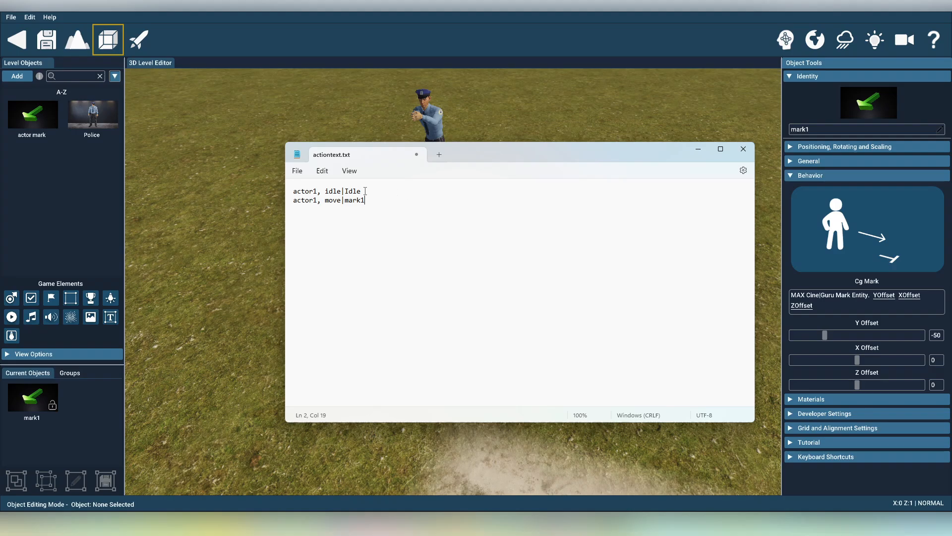
Save actiontext.txt and close its Notepad window
{"action": "left_click", "coordinate": [297, 171]}
{"action": "left_click", "coordinate": [305, 236]}
{"action": "left_click", "coordinate": [743, 149]}
Test the level, walk toward the police character to watch his behavior, and exit the test
{"action": "left_click", "coordinate": [142, 42]}
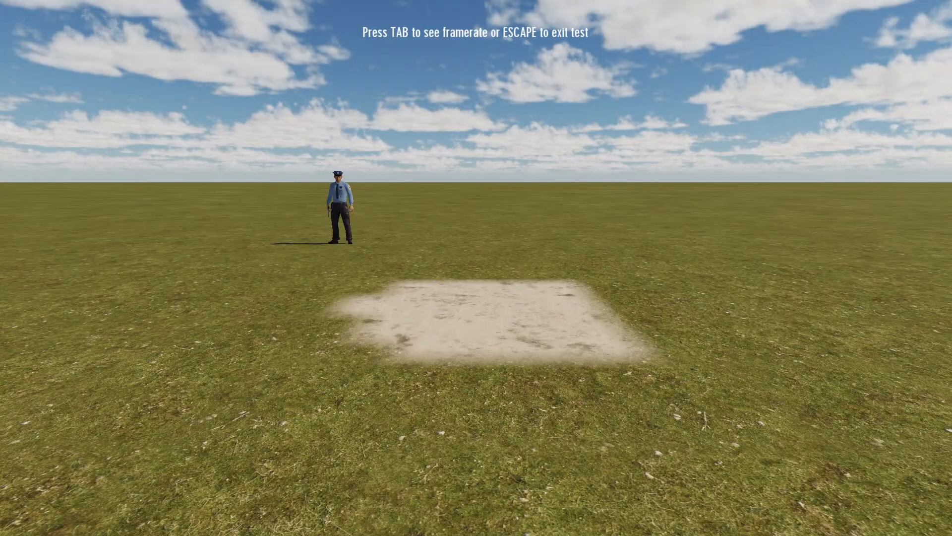
{"action": "key", "text": "w"}
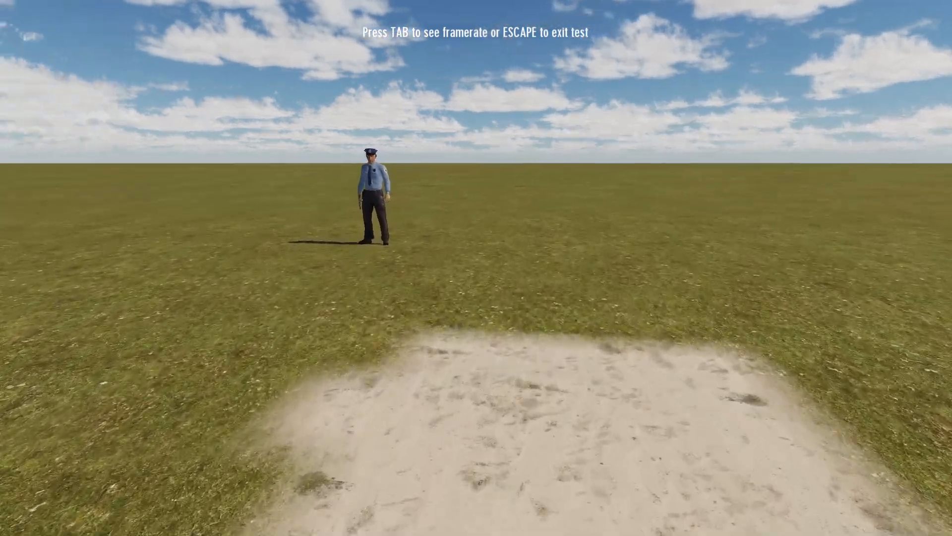
{"action": "key", "text": "Escape"}
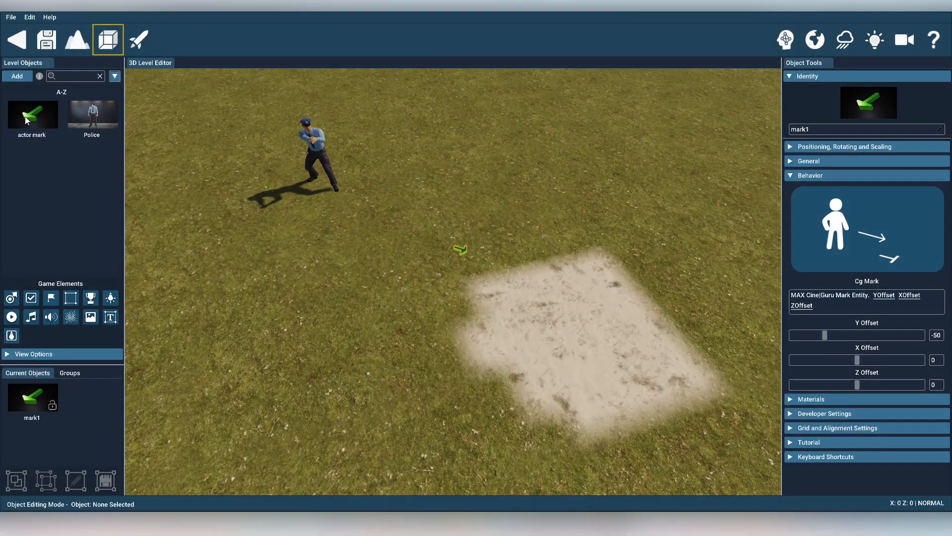
Add a cine-trigger zone from the Cine Guru MAX objects over the sandy patch and link it to the police actor with a visual logic connection
{"action": "left_click", "coordinate": [17, 77]}
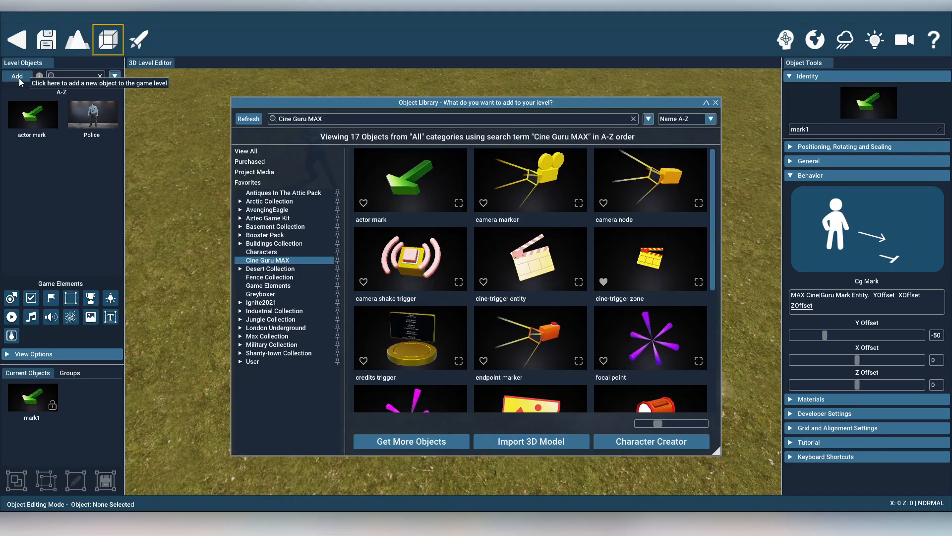
{"action": "left_click", "coordinate": [651, 270]}
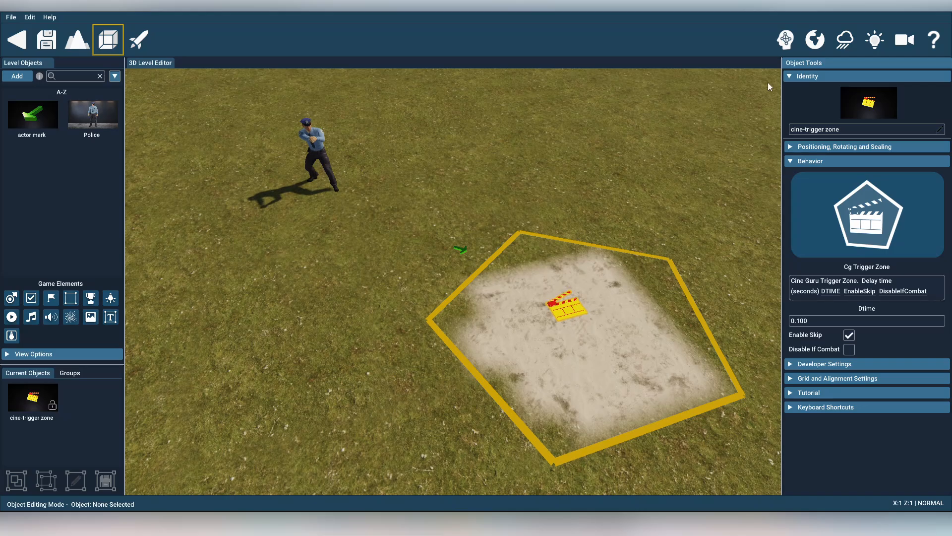
{"action": "left_click", "coordinate": [786, 40]}
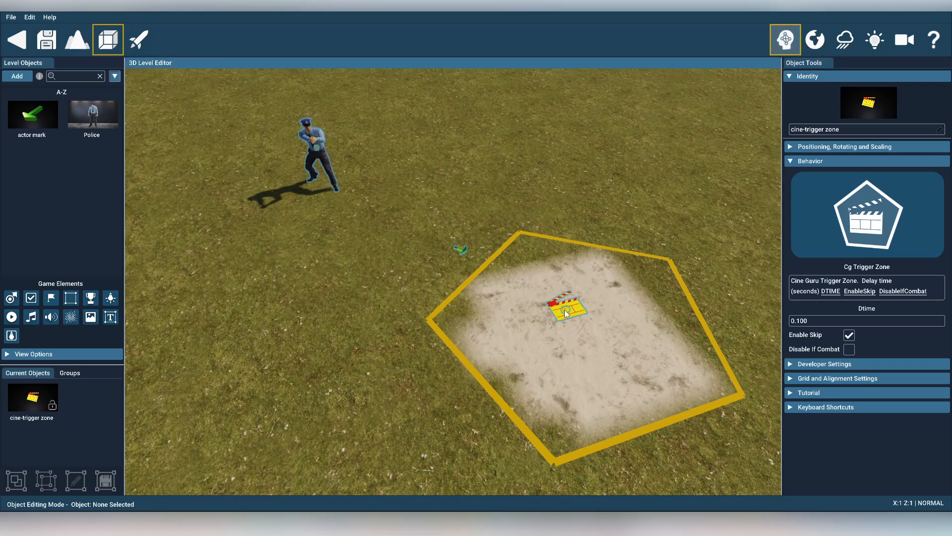
{"action": "left_click_drag", "start_coordinate": [565, 310], "coordinate": [316, 145]}
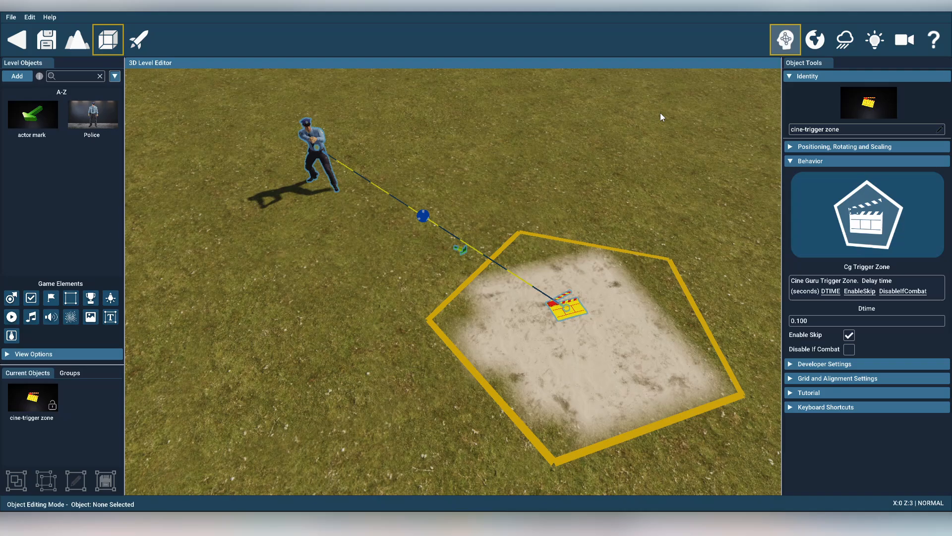
{"action": "left_click", "coordinate": [785, 41]}
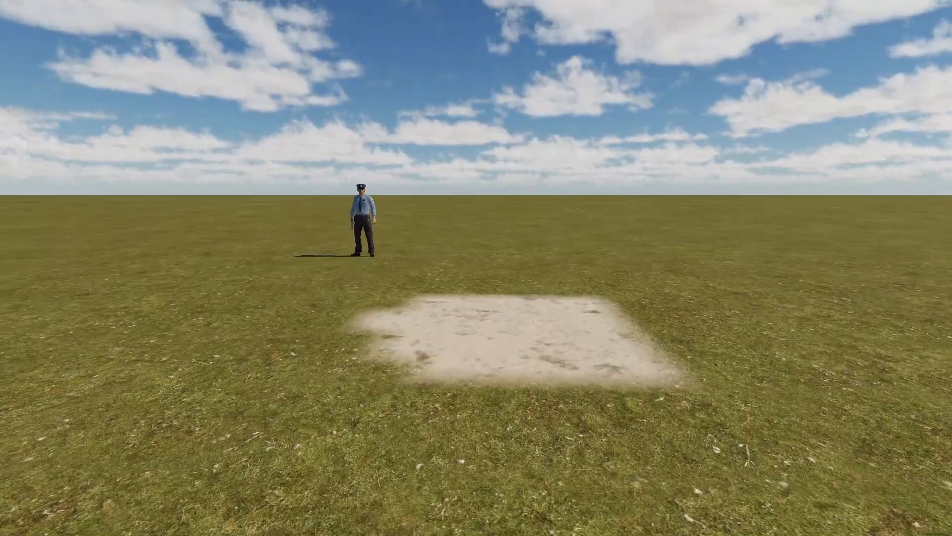
Walk onto the sandy trigger zone in the test to watch the police character's reaction, and exit the test
{"action": "key", "text": "w"}
{"action": "key", "text": "w"}
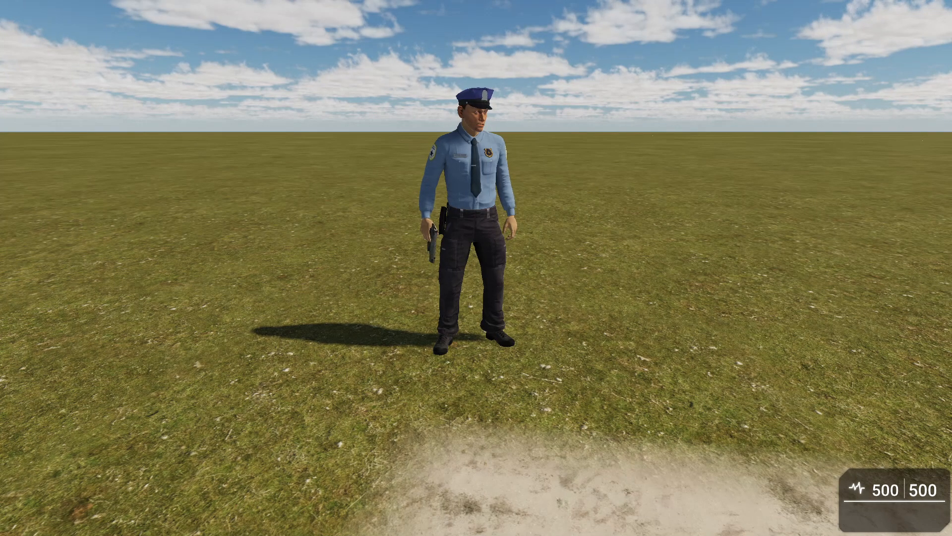
{"action": "key", "text": "Escape"}
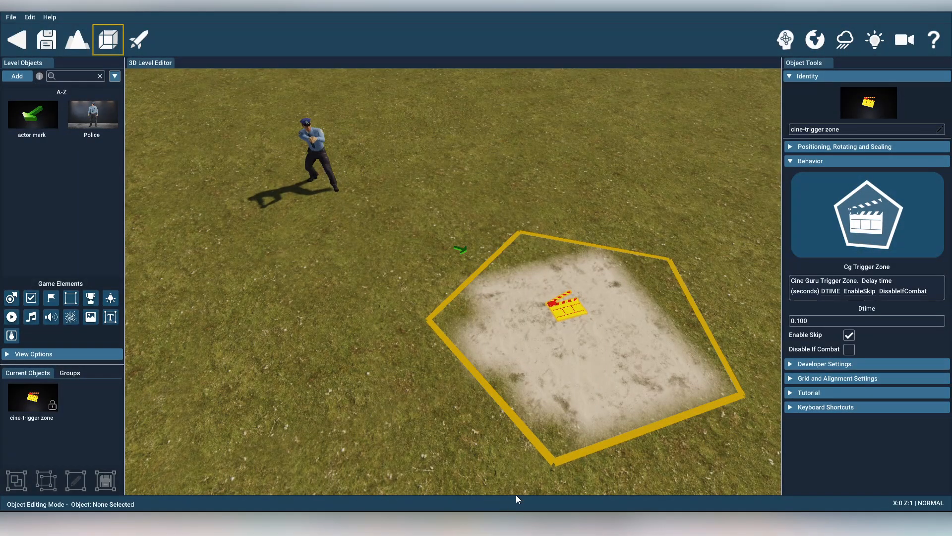
Preview cg_vox03.ogg from the Cine Guru MAX sounds and assign it as the police actor's first SPEECH file
{"action": "left_click", "coordinate": [527, 474]}
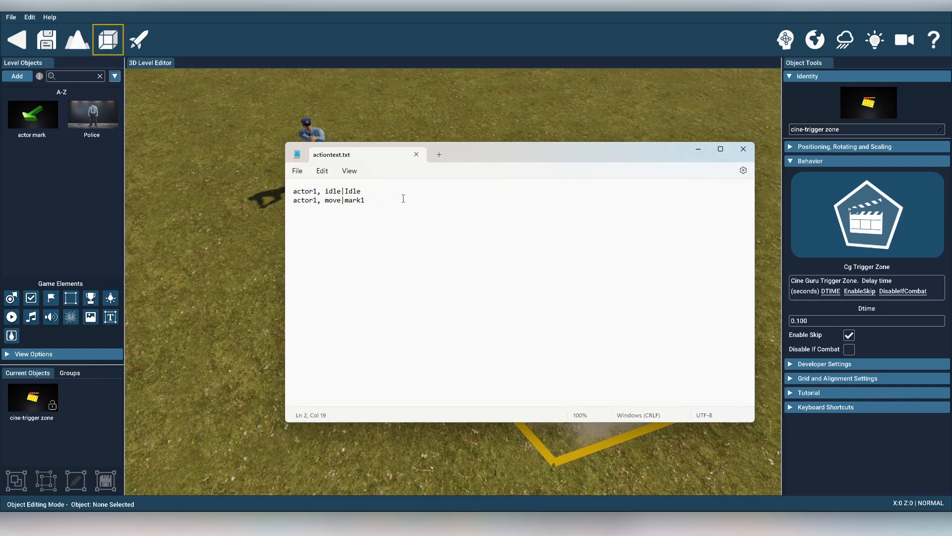
{"action": "left_click", "coordinate": [805, 161]}
{"action": "left_click", "coordinate": [308, 144]}
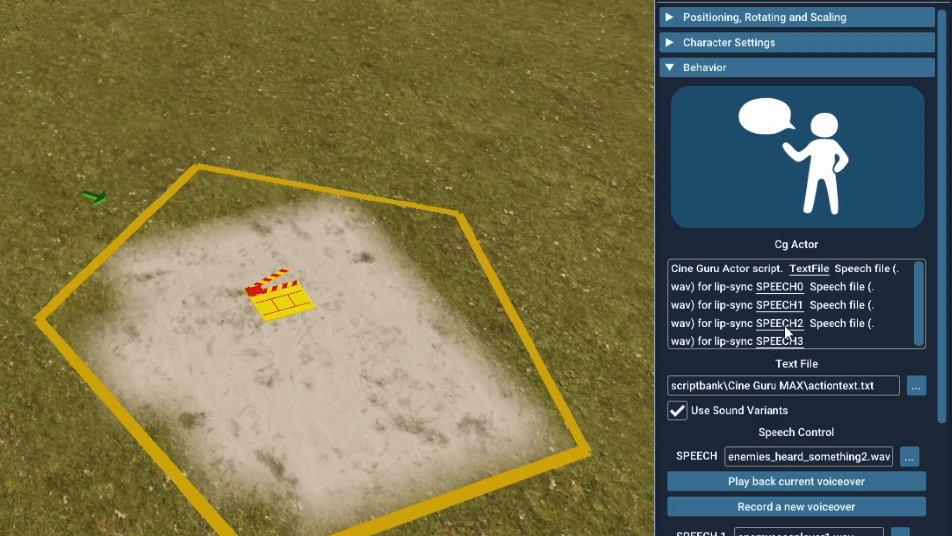
{"action": "scroll", "coordinate": [943, 275], "scroll_direction": "down", "scroll_amount": 5}
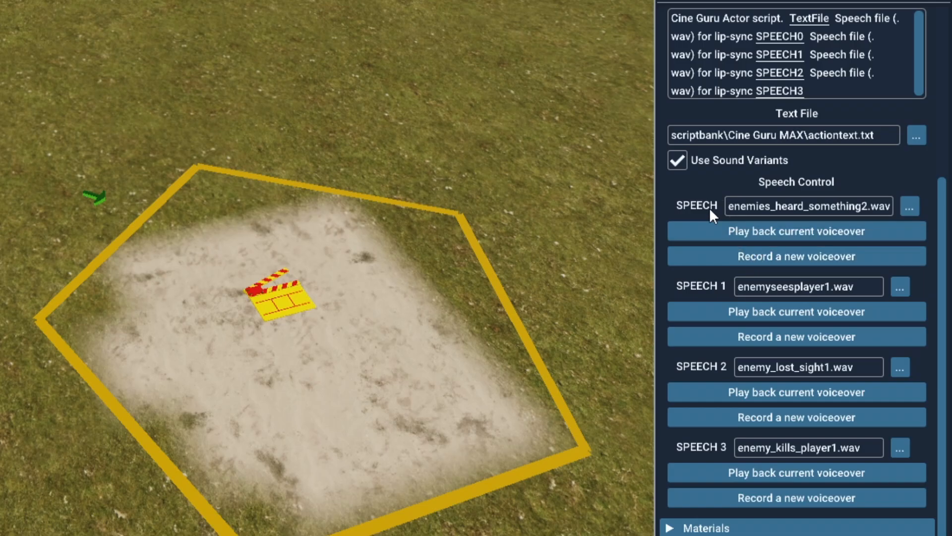
{"action": "left_click", "coordinate": [910, 207]}
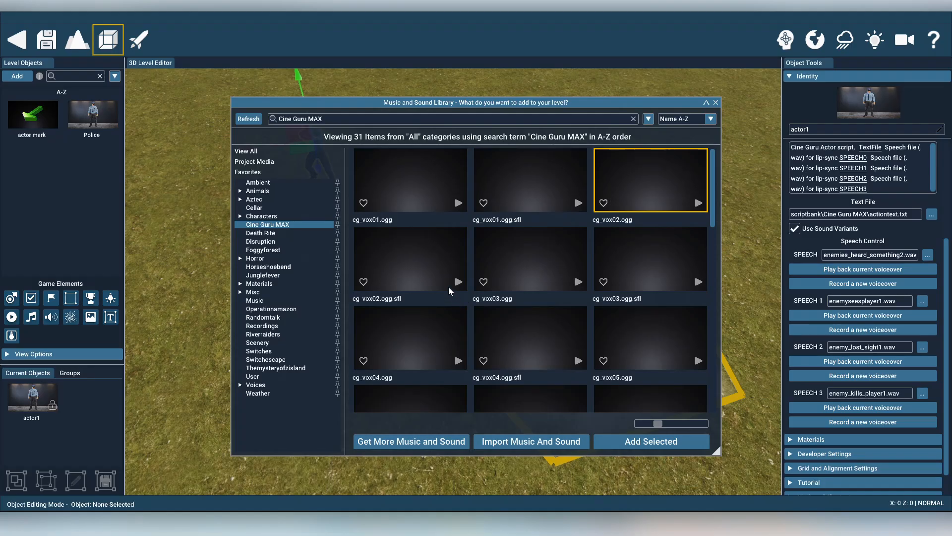
{"action": "left_click", "coordinate": [576, 282]}
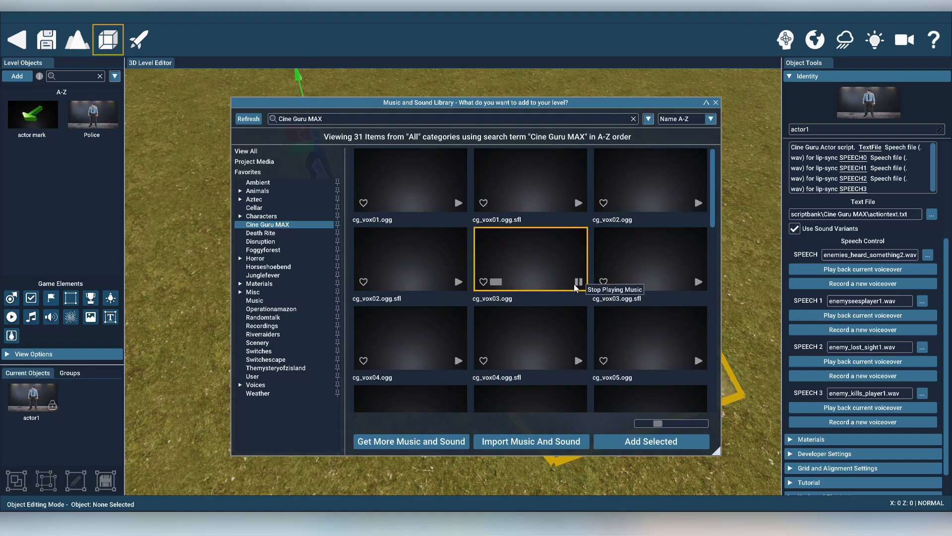
{"action": "double_click", "coordinate": [519, 258]}
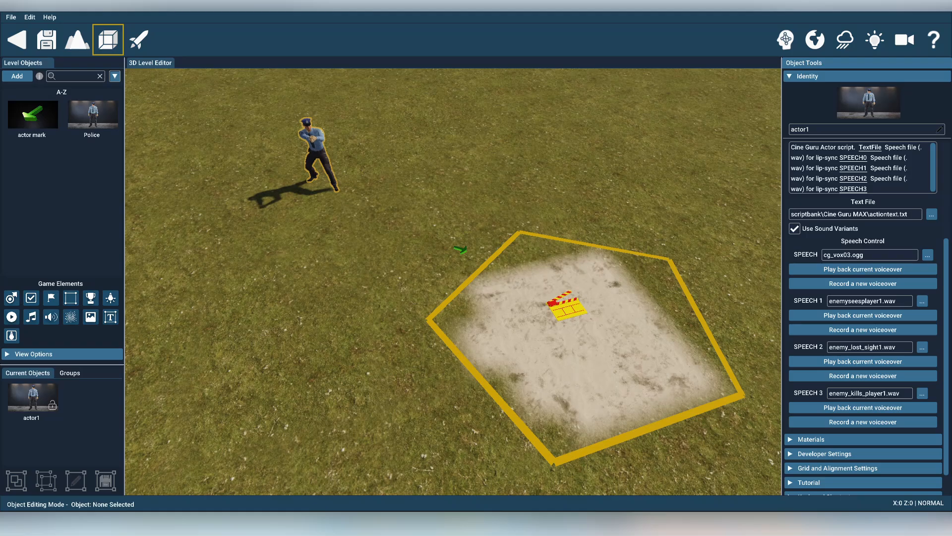
Switch to actiontext.txt in Notepad, append ", speak|0|100" to the actor1 move line, and save the file
{"action": "mouse_move", "coordinate": [486, 524]}
{"action": "left_click", "coordinate": [536, 469]}
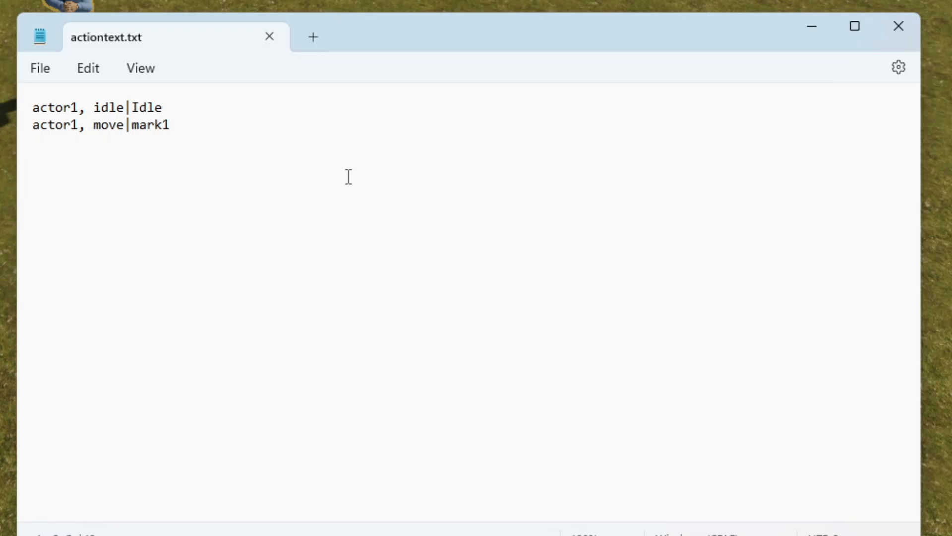
{"action": "type", "text": ", speak|"}
{"action": "type", "text": "0"}
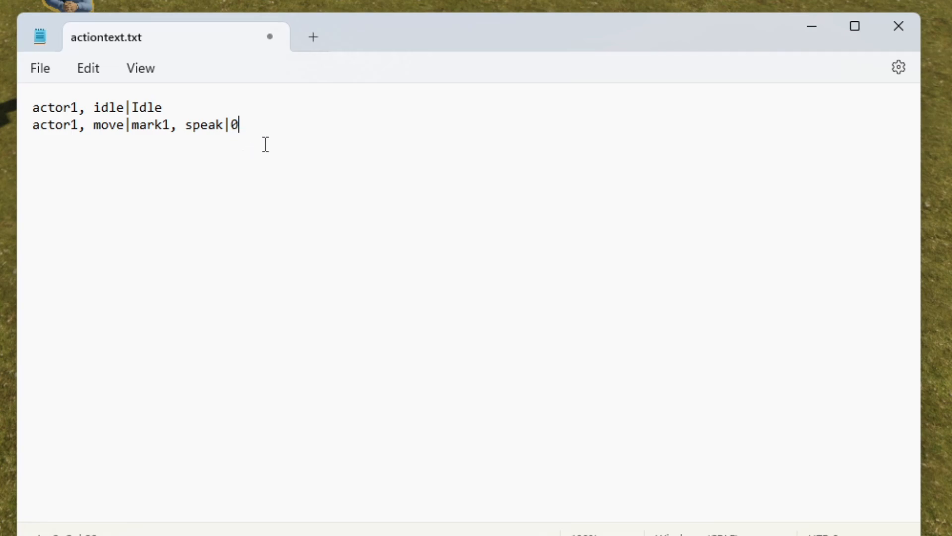
{"action": "type", "text": "|1000"}
{"action": "key", "text": "BackSpace"}
{"action": "left_click", "coordinate": [40, 74]}
{"action": "left_click", "coordinate": [55, 195]}
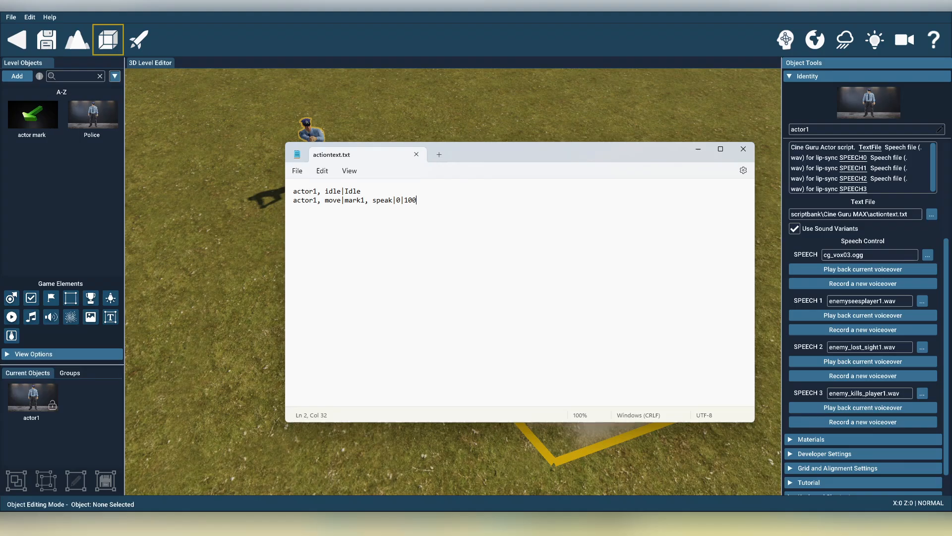
Return to GameGuru MAX, test the level by walking into the trigger zone to check the actor's speech, and exit the test
{"action": "key", "text": "alt+Tab"}
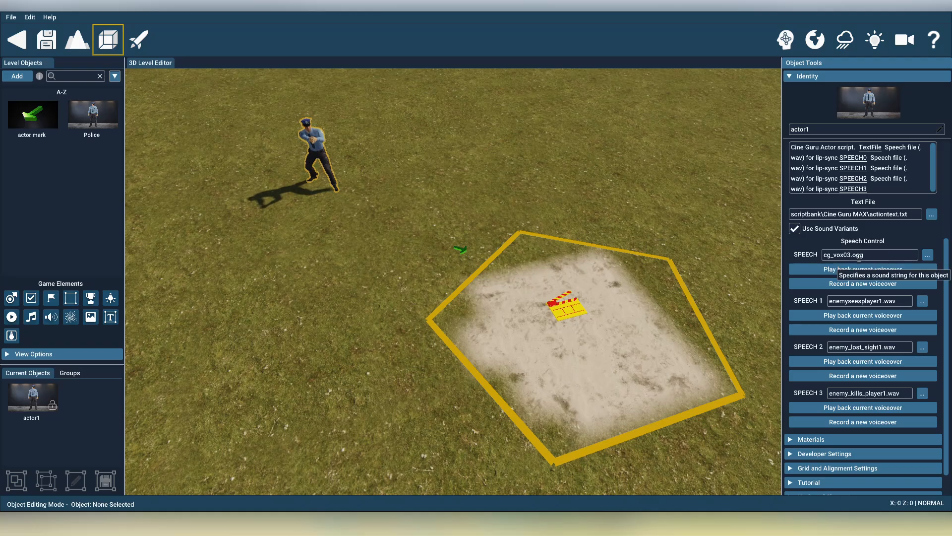
{"action": "left_click", "coordinate": [148, 41]}
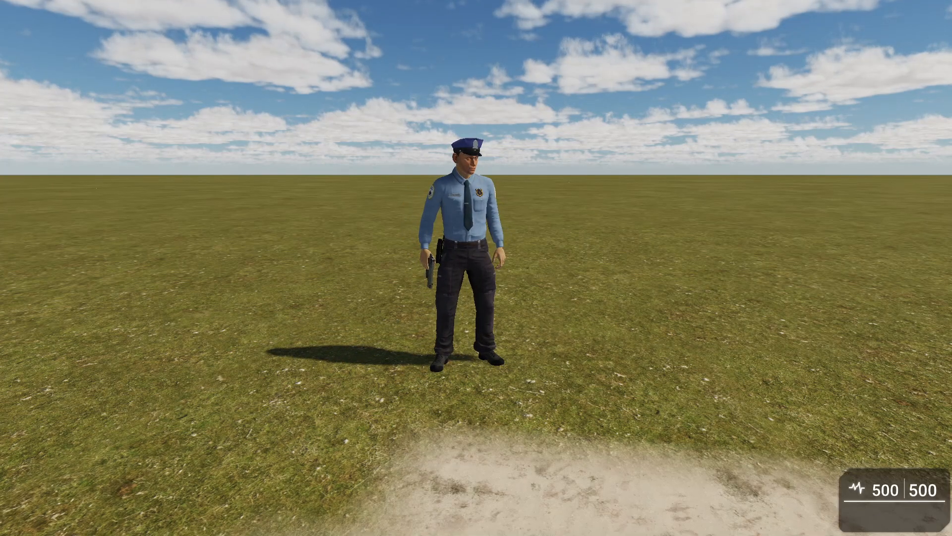
{"action": "key", "text": "w"}
{"action": "key", "text": "s"}
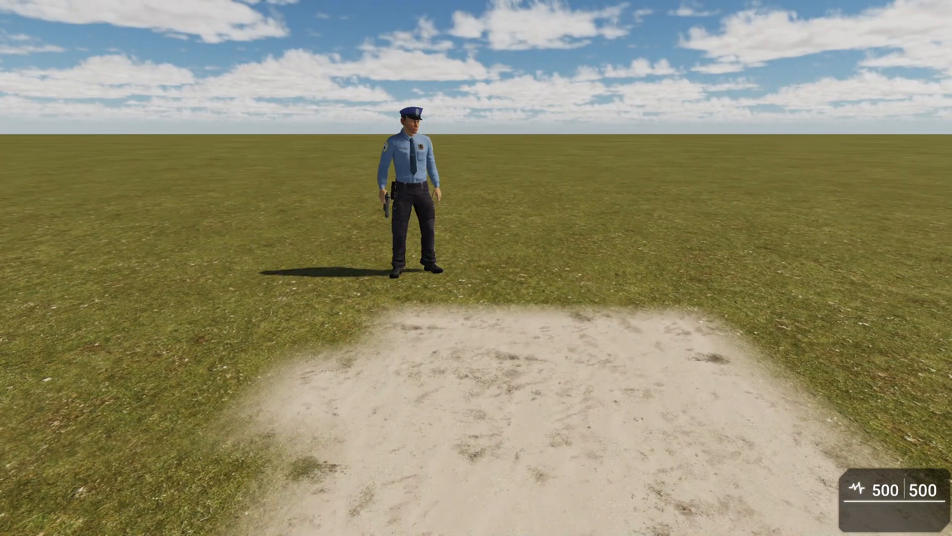
{"action": "key", "text": "Escape"}
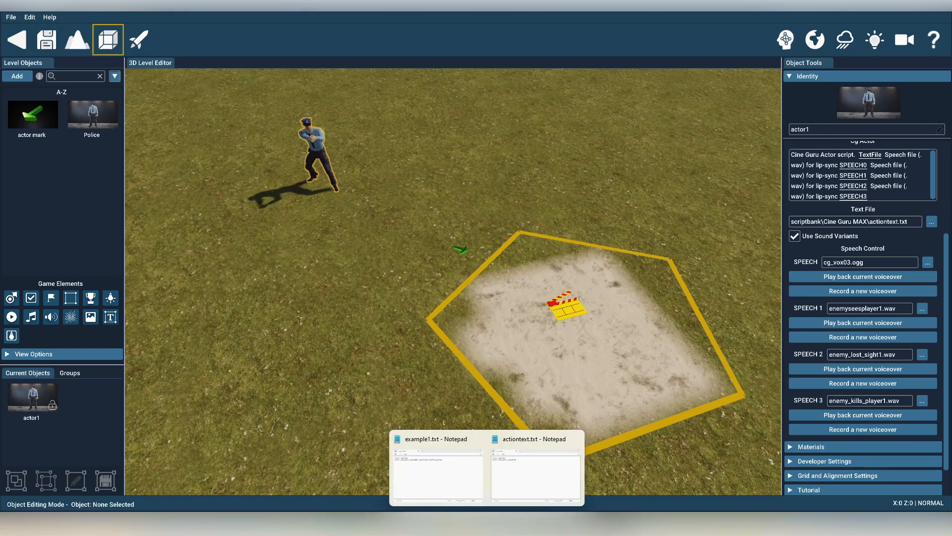
Insert "delay|1000, " before "speak|0|100" in the second line of actiontext.txt in Notepad and save the file
{"action": "left_click", "coordinate": [531, 469]}
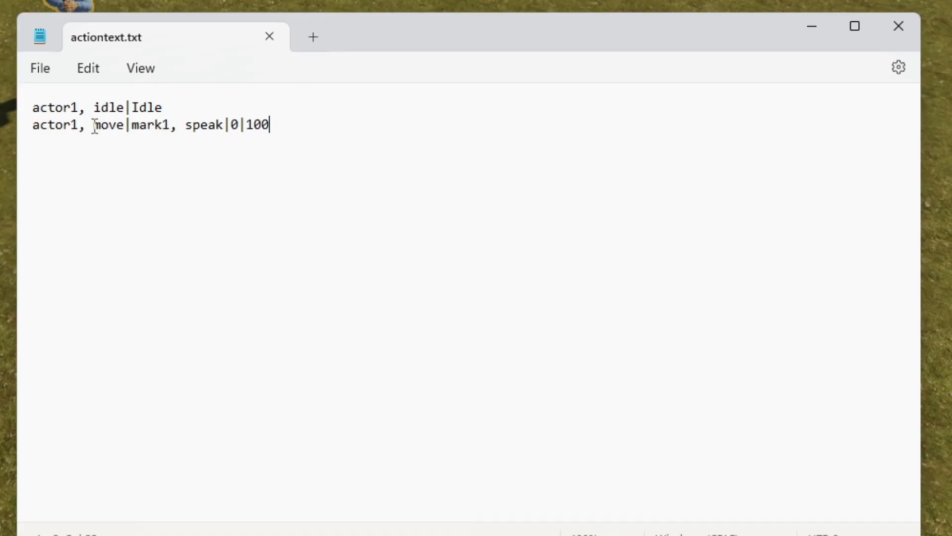
{"action": "left_click_drag", "start_coordinate": [95, 125], "coordinate": [302, 136]}
{"action": "left_click", "coordinate": [301, 140]}
{"action": "left_click", "coordinate": [186, 130]}
{"action": "type", "text": "delay"}
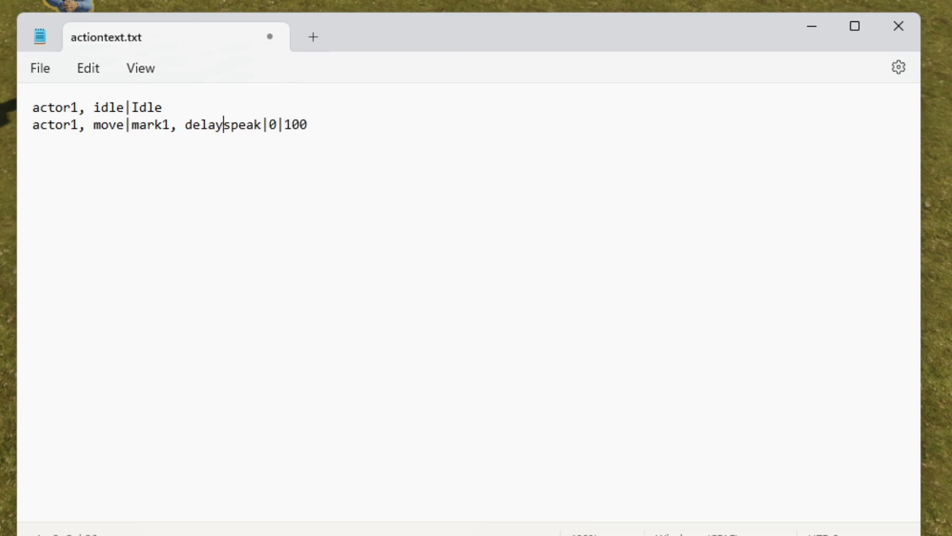
{"action": "type", "text": "|"}
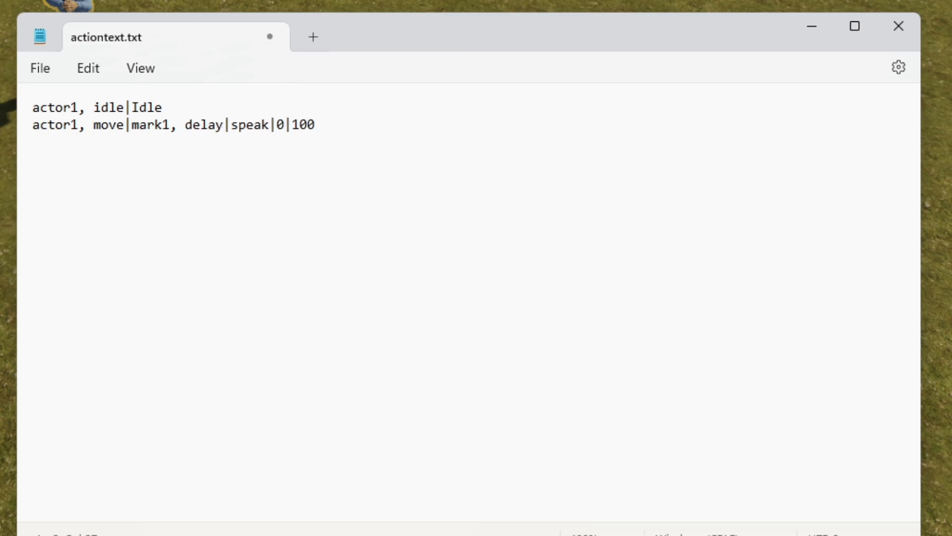
{"action": "type", "text": "1000"}
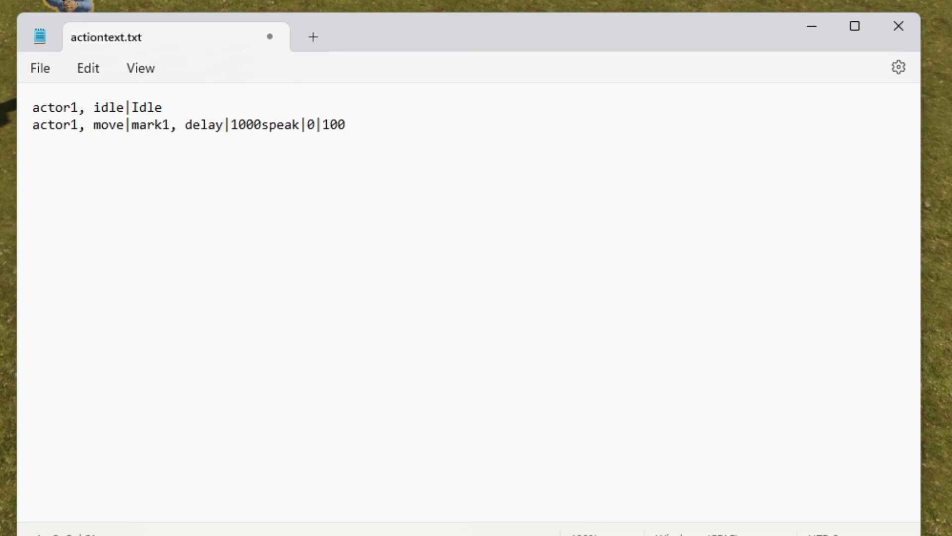
{"action": "type", "text": ","}
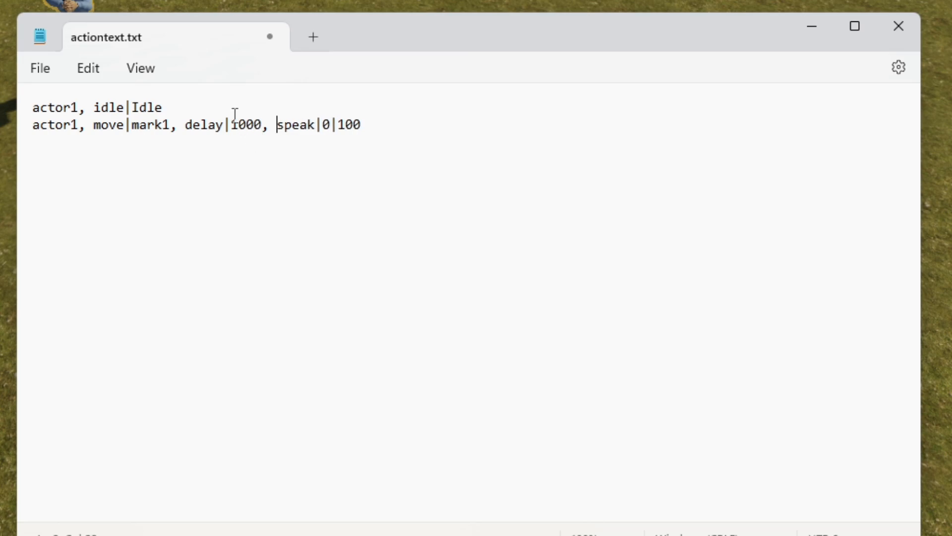
{"action": "left_click", "coordinate": [42, 79]}
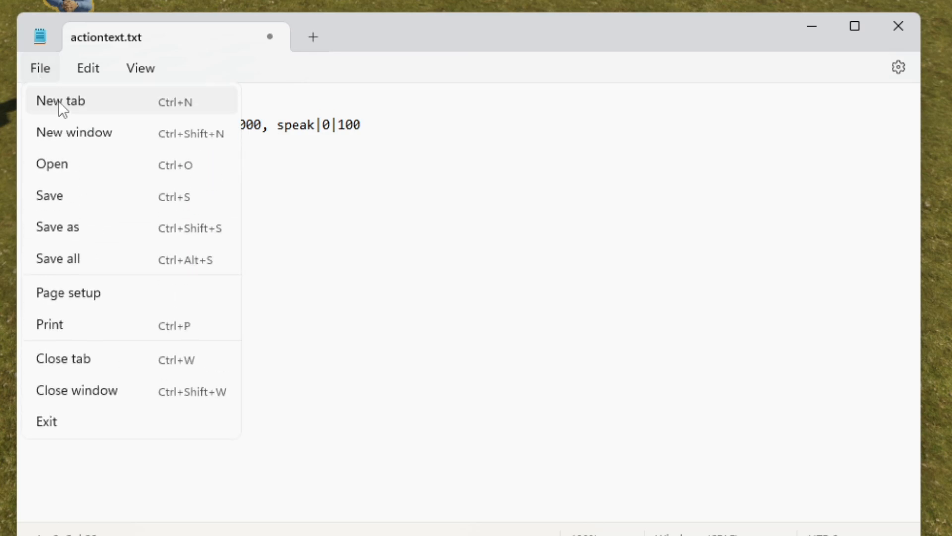
{"action": "left_click", "coordinate": [66, 197]}
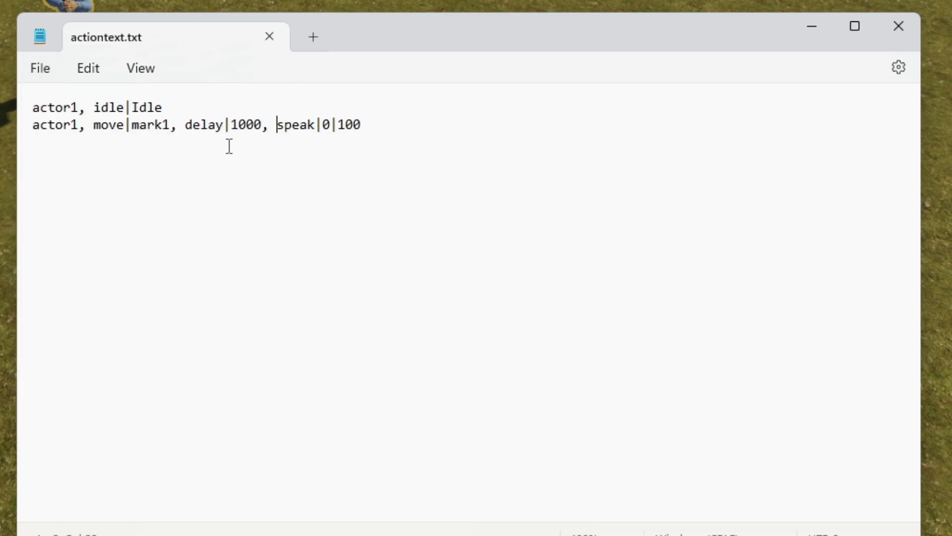
Test the level in GameGuru MAX with the delay before the speech, exit the test, and reopen actiontext.txt in Notepad
{"action": "key", "text": "alt+Tab"}
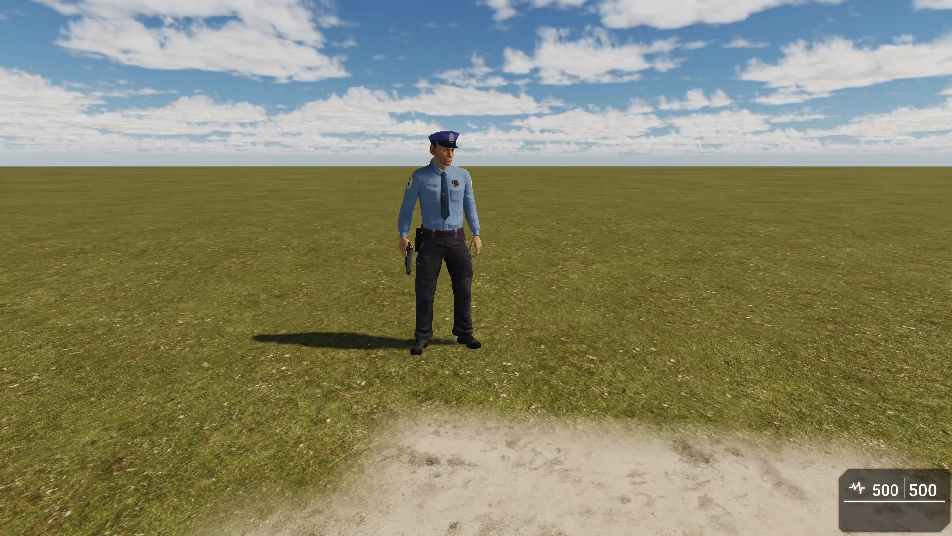
{"action": "key", "text": "Escape"}
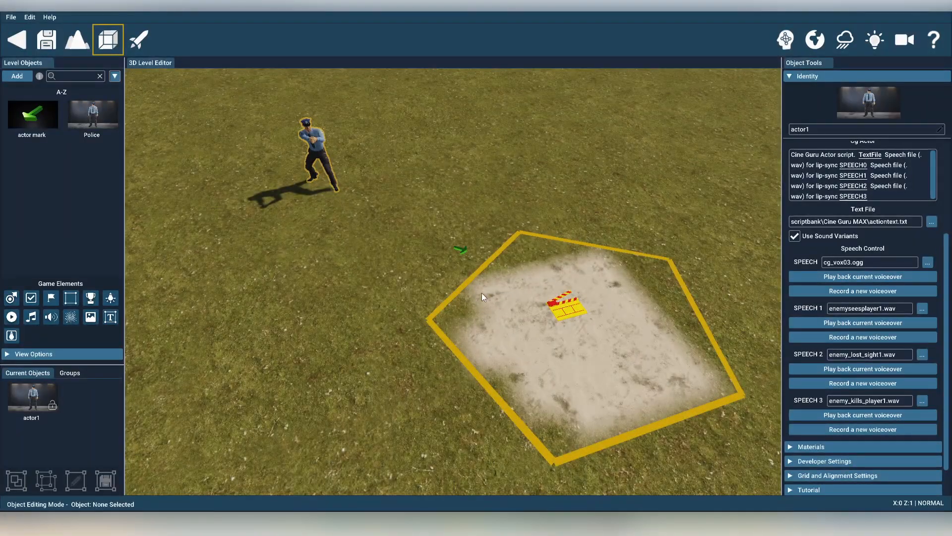
{"action": "mouse_move", "coordinate": [487, 525]}
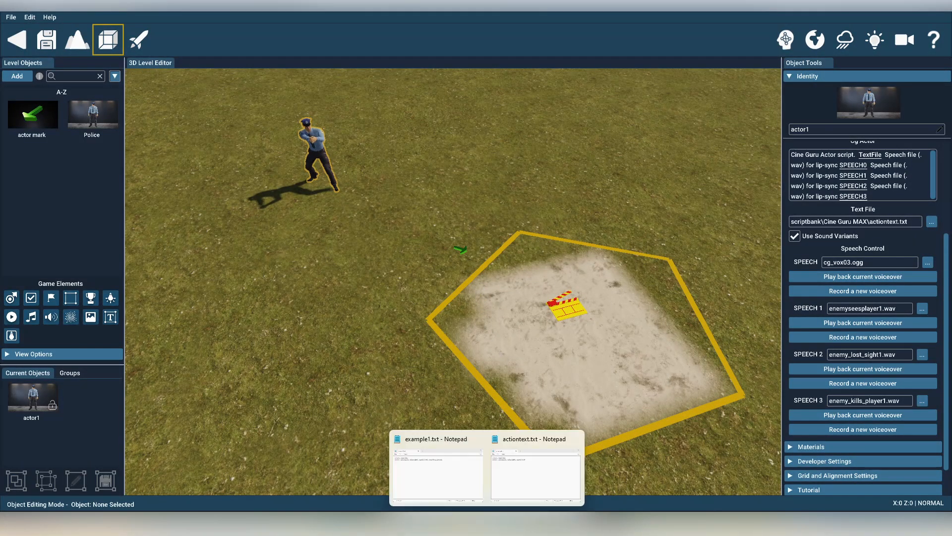
{"action": "left_click", "coordinate": [540, 459]}
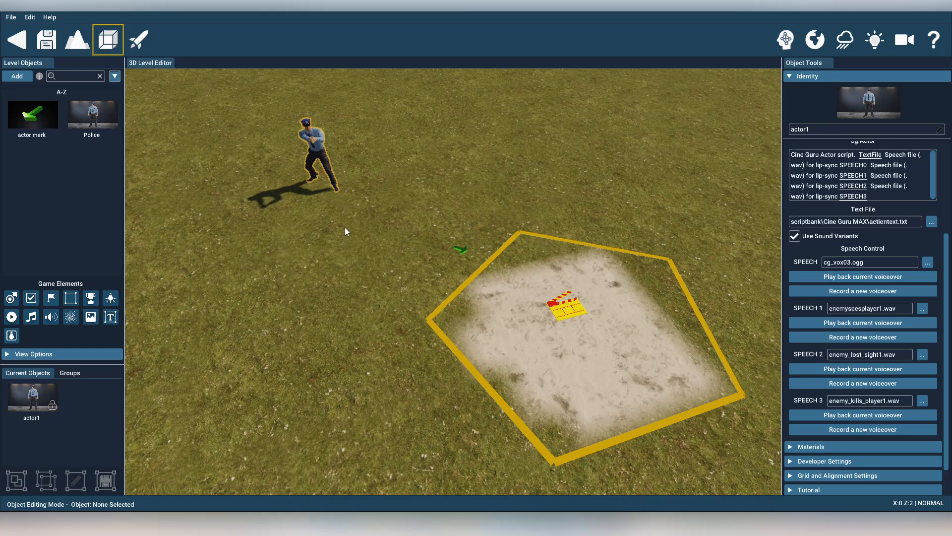
Place a second Police character from the level objects on the grass near the first one
{"action": "key", "text": "w"}
{"action": "right_click_drag", "start_coordinate": [344, 227], "coordinate": [313, 174]}
{"action": "key", "text": "w"}
{"action": "key", "text": "s"}
{"action": "key", "text": "s"}
{"action": "mouse_move", "coordinate": [467, 302]}
{"action": "right_mouse_down"}
{"action": "mouse_move", "coordinate": [480, 309]}
{"action": "mouse_move", "coordinate": [464, 300]}
{"action": "right_mouse_up"}
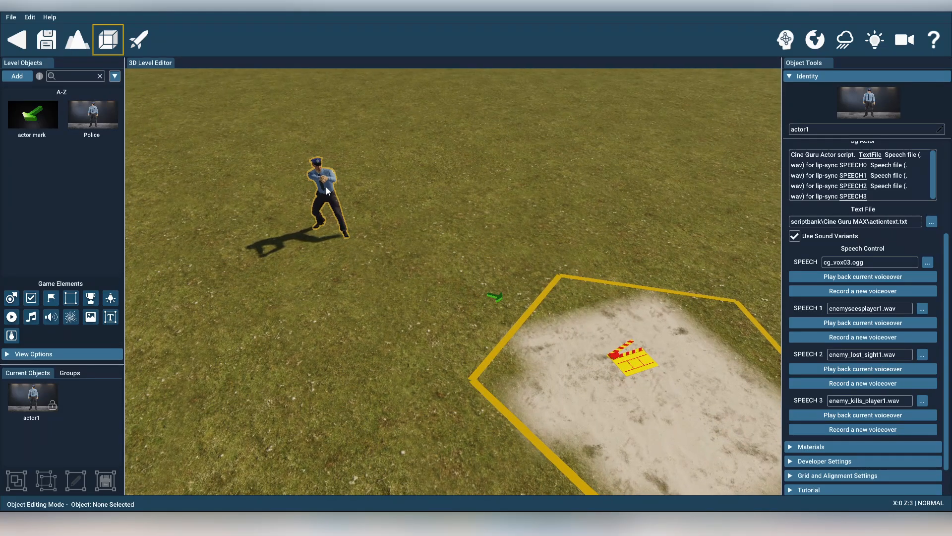
{"action": "left_click", "coordinate": [92, 114]}
{"action": "left_click", "coordinate": [460, 210]}
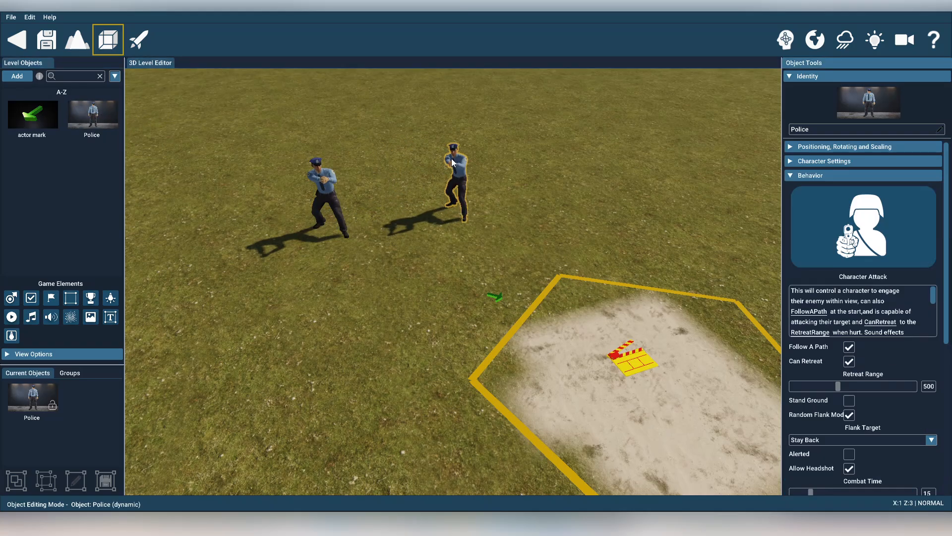
Search the behavior library for "Play" and assign the Play Animation behavior to the second Police character
{"action": "left_click", "coordinate": [832, 222]}
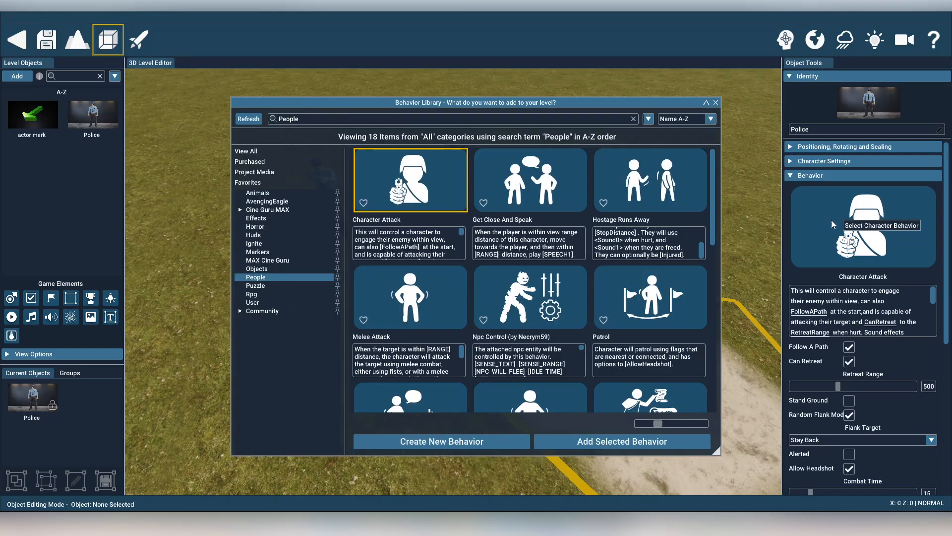
{"action": "key", "text": "BackSpace"}
{"action": "key", "text": "BackSpace"}
{"action": "key", "text": "BackSpace"}
{"action": "key", "text": "BackSpace"}
{"action": "key", "text": "BackSpace"}
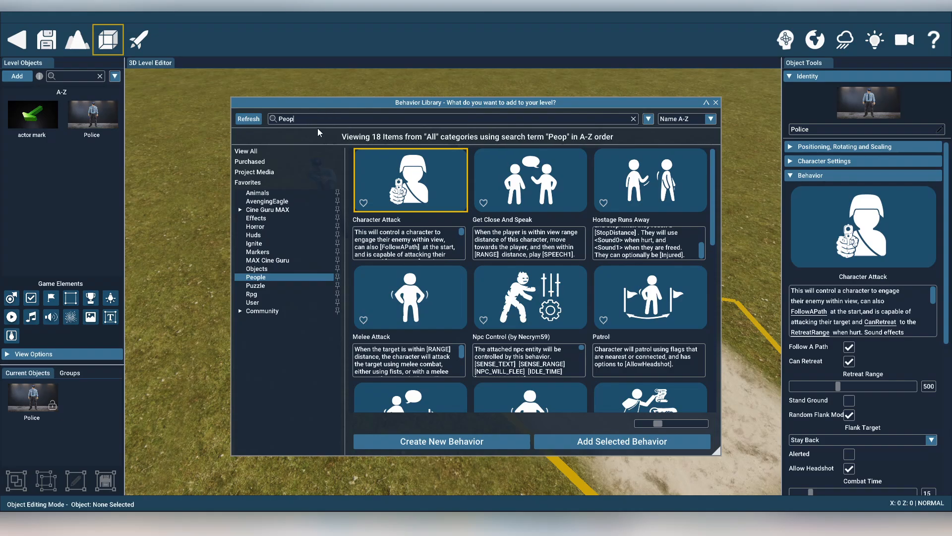
{"action": "type", "text": "lay"}
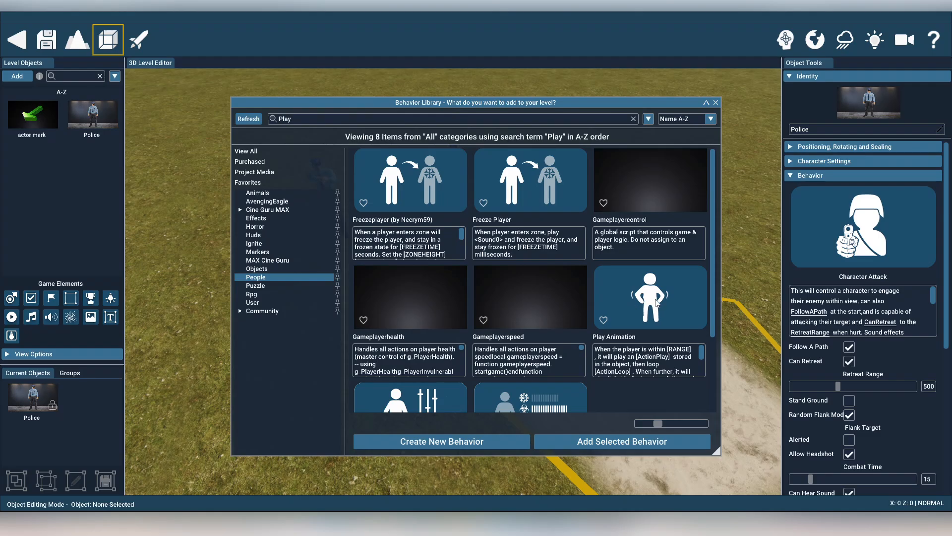
{"action": "double_click", "coordinate": [633, 308]}
{"action": "scroll", "coordinate": [939, 402], "scroll_direction": "down", "scroll_amount": 2}
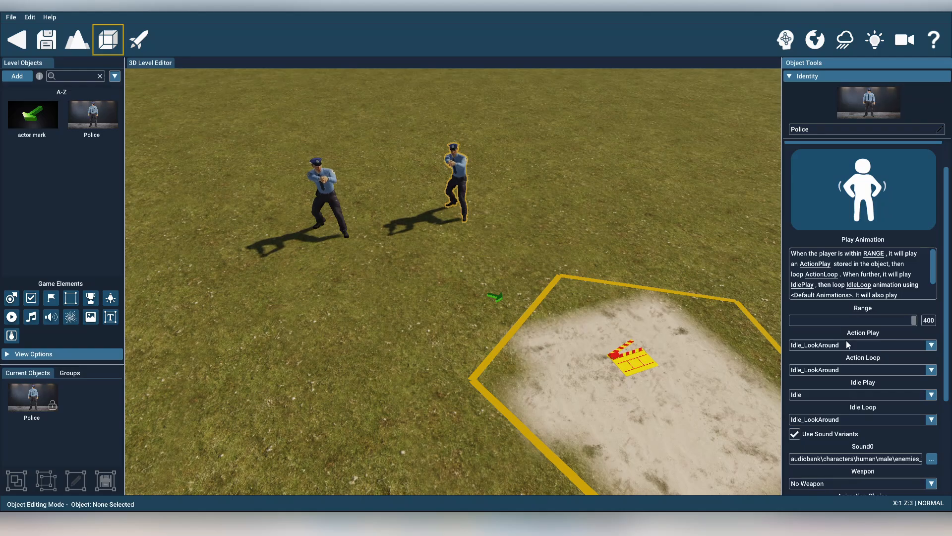
Move the second Police character across the grass, well away from the first one and the trigger zone
{"action": "left_click", "coordinate": [465, 169]}
{"action": "scroll", "coordinate": [481, 200], "scroll_direction": "down", "scroll_amount": 4}
{"action": "left_click_drag", "start_coordinate": [461, 221], "coordinate": [359, 418]}
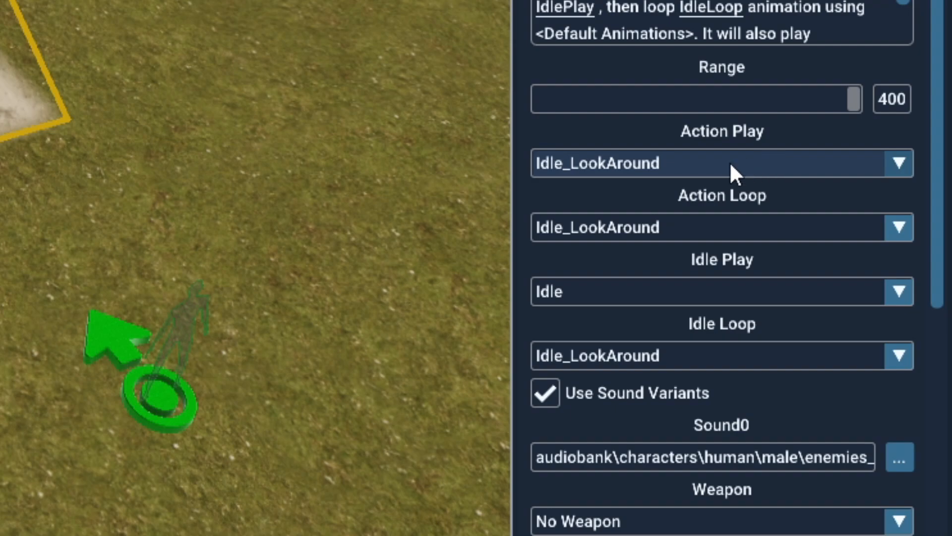
Set the second Police character's Action Play animation to Throw_Grenade and its Range to 132
{"action": "left_click", "coordinate": [668, 165]}
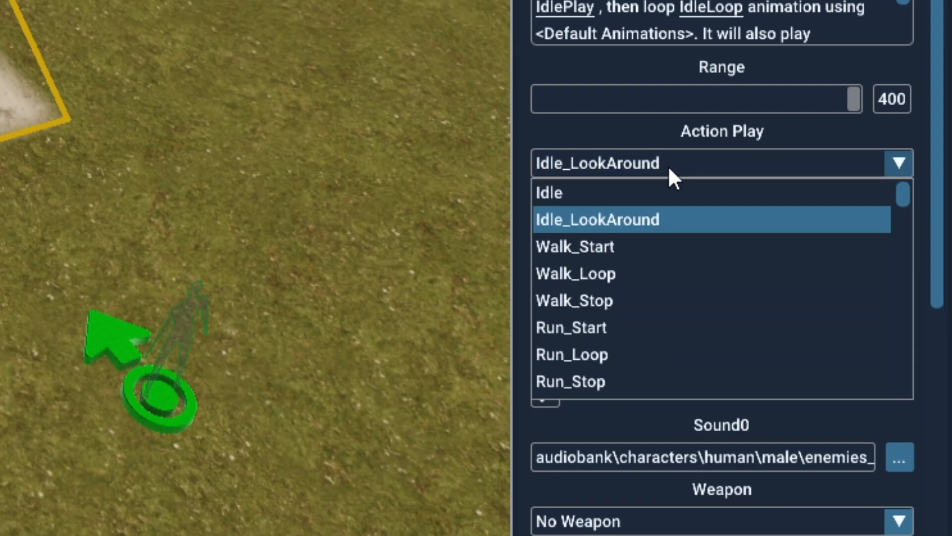
{"action": "scroll", "coordinate": [692, 271], "scroll_direction": "down", "scroll_amount": 3}
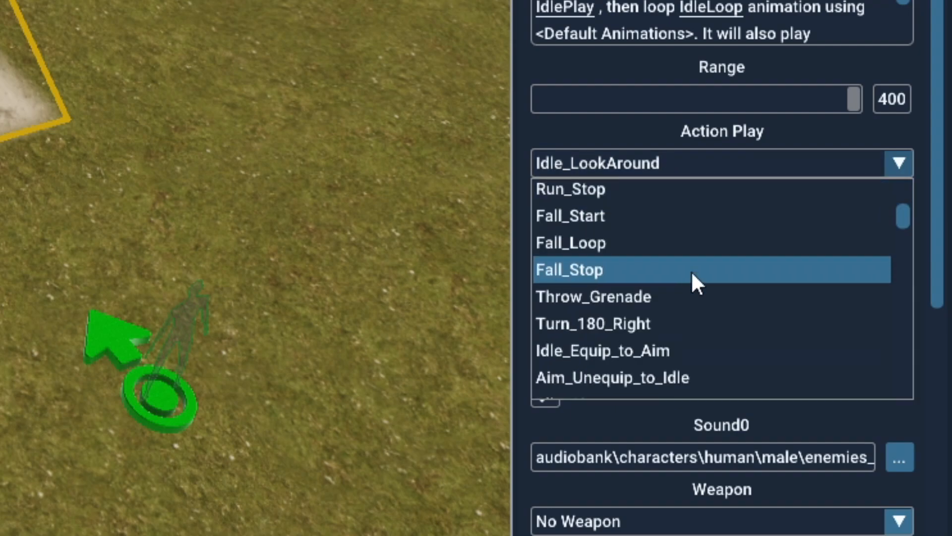
{"action": "left_click", "coordinate": [620, 298]}
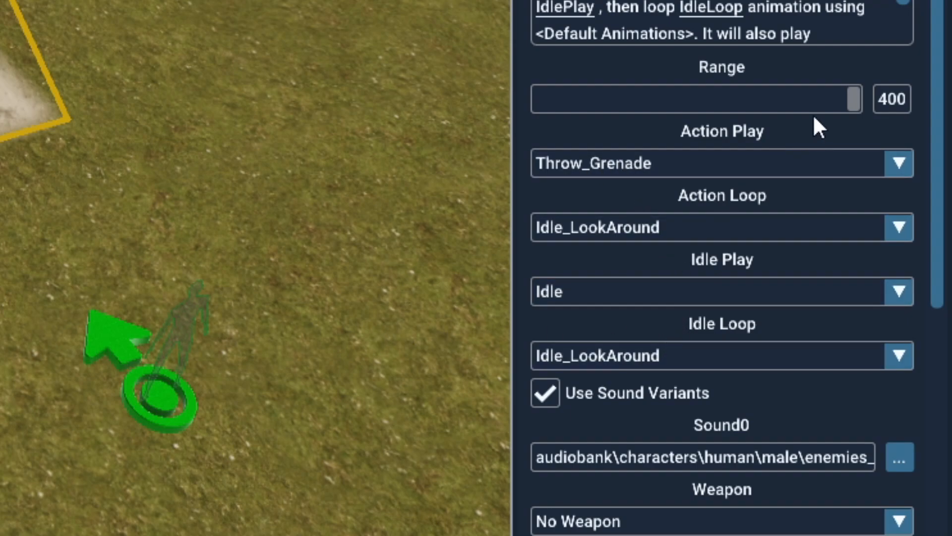
{"action": "left_click_drag", "start_coordinate": [853, 98], "coordinate": [644, 105]}
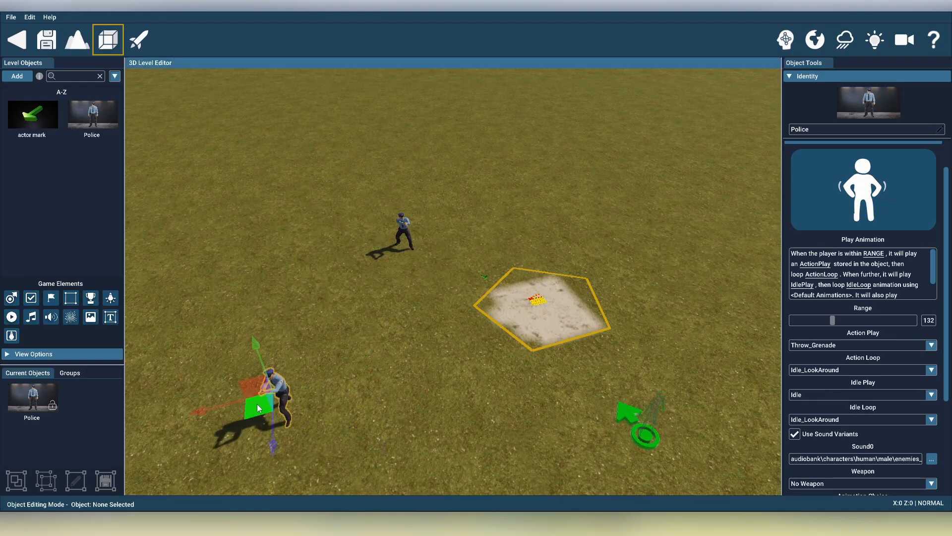
{"action": "left_click_drag", "start_coordinate": [258, 408], "coordinate": [279, 416]}
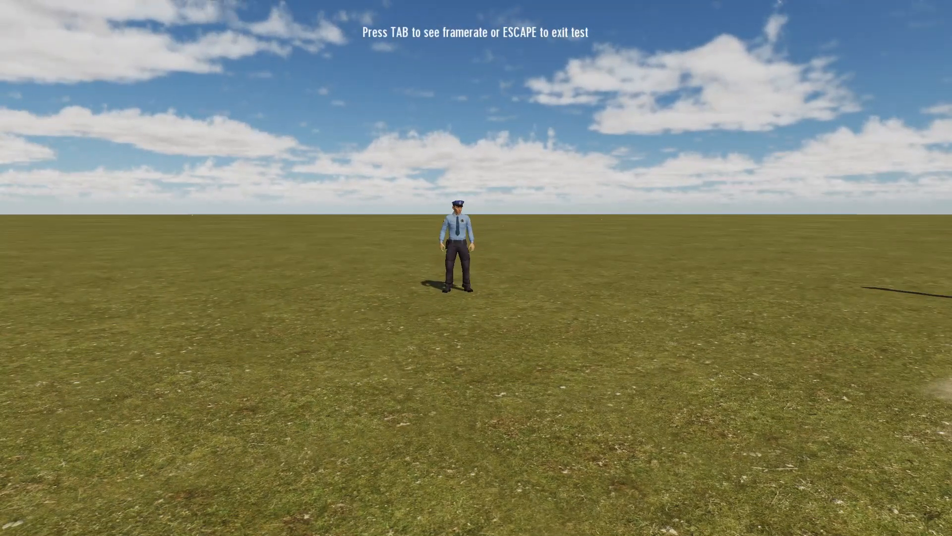
Test the Throw_Grenade animation by walking up to the second Police character and backing away, and exit the test
{"action": "key", "text": "w"}
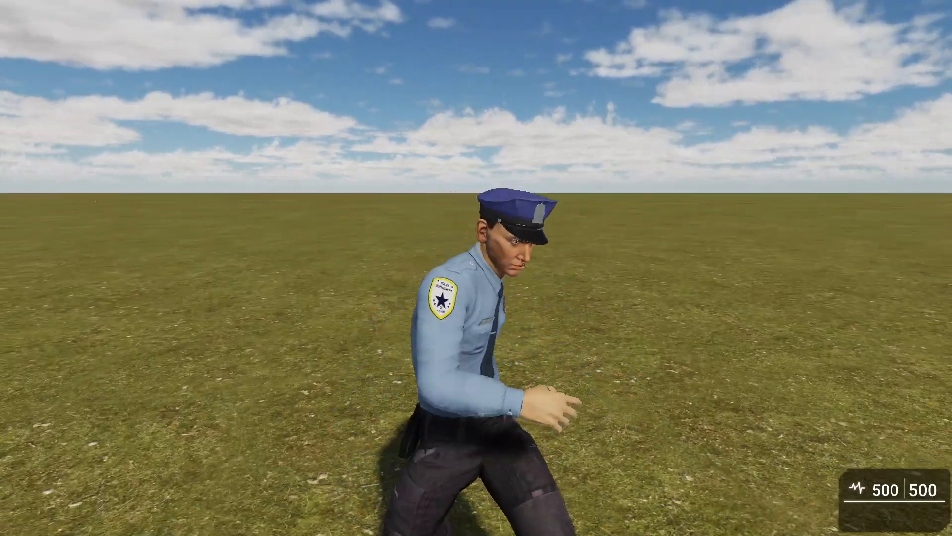
{"action": "key", "text": "s"}
{"action": "key", "text": "w"}
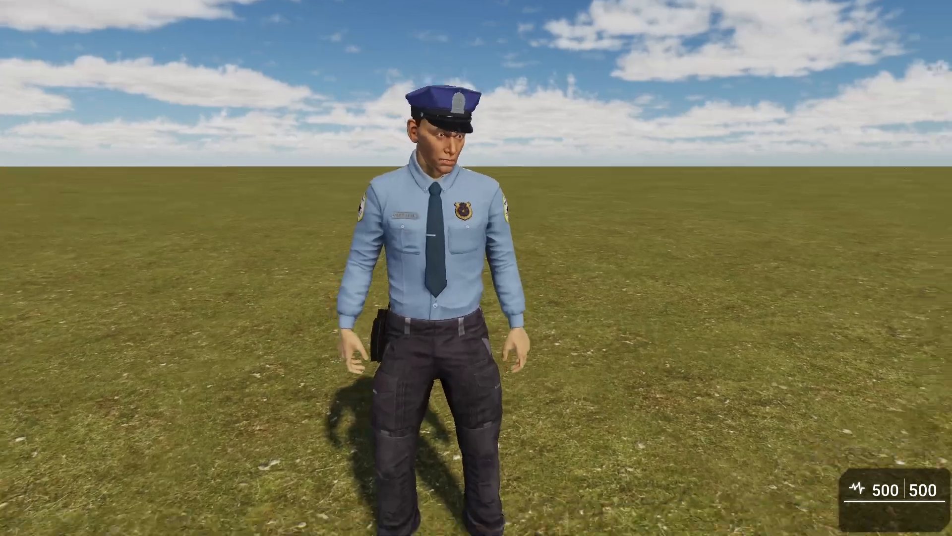
{"action": "key", "text": "s"}
{"action": "key", "text": "Escape"}
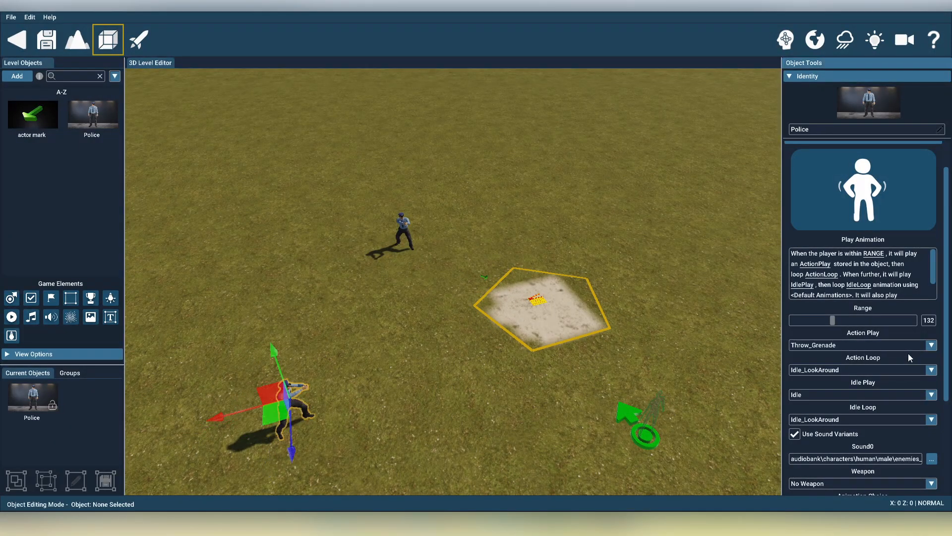
Examine the animation names available for the second Police character's Action Play setting
{"action": "left_click", "coordinate": [873, 346]}
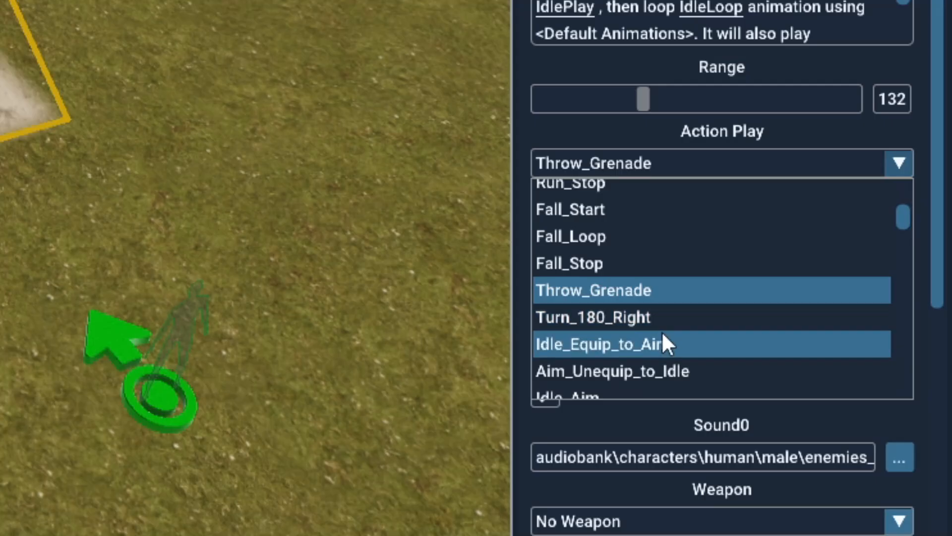
{"action": "scroll", "coordinate": [843, 408], "scroll_direction": "down", "scroll_amount": 7}
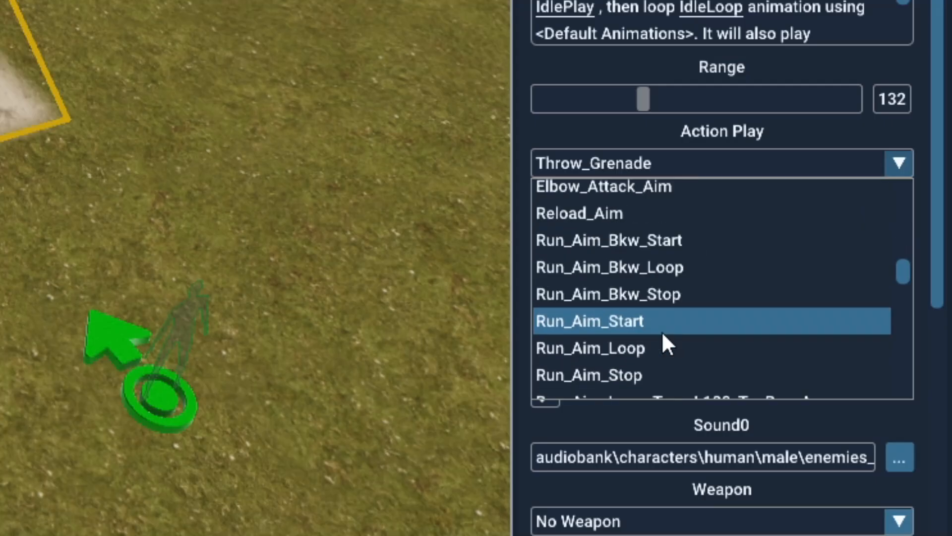
{"action": "scroll", "coordinate": [671, 331], "scroll_direction": "down", "scroll_amount": 14}
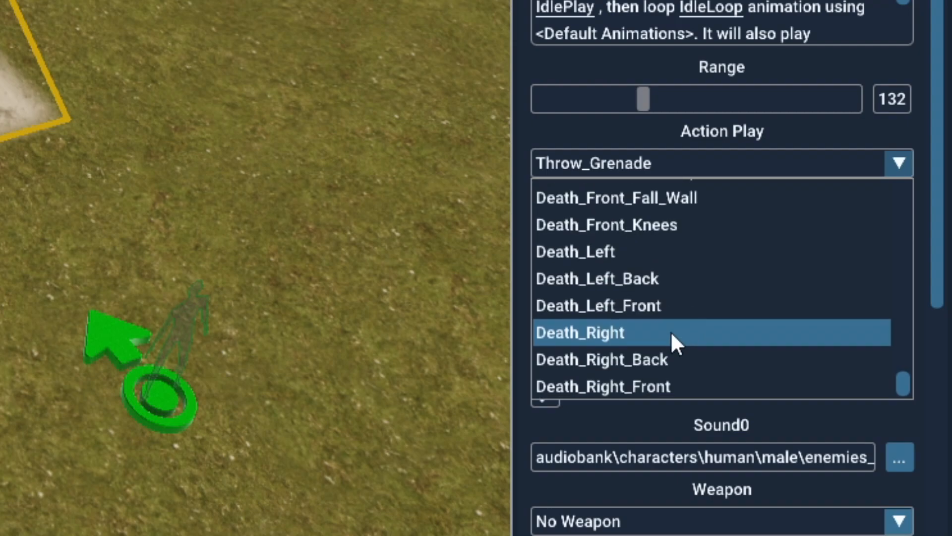
{"action": "scroll", "coordinate": [678, 347], "scroll_direction": "up", "scroll_amount": 20}
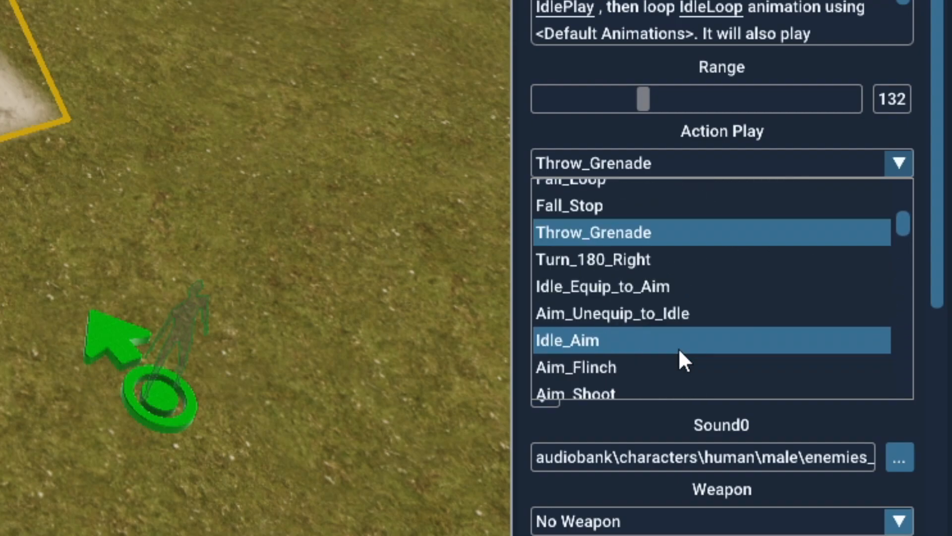
{"action": "scroll", "coordinate": [671, 328], "scroll_direction": "down", "scroll_amount": 14}
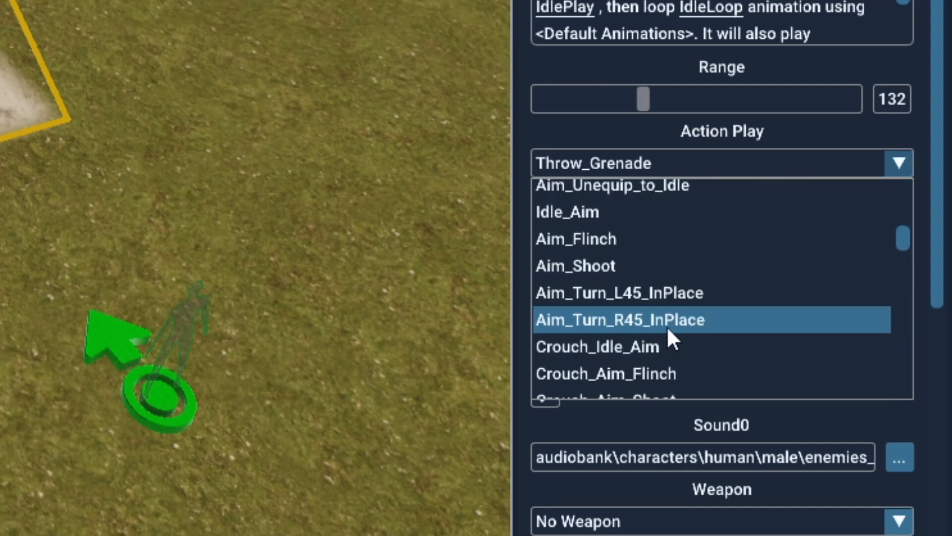
{"action": "scroll", "coordinate": [668, 337], "scroll_direction": "up", "scroll_amount": 4}
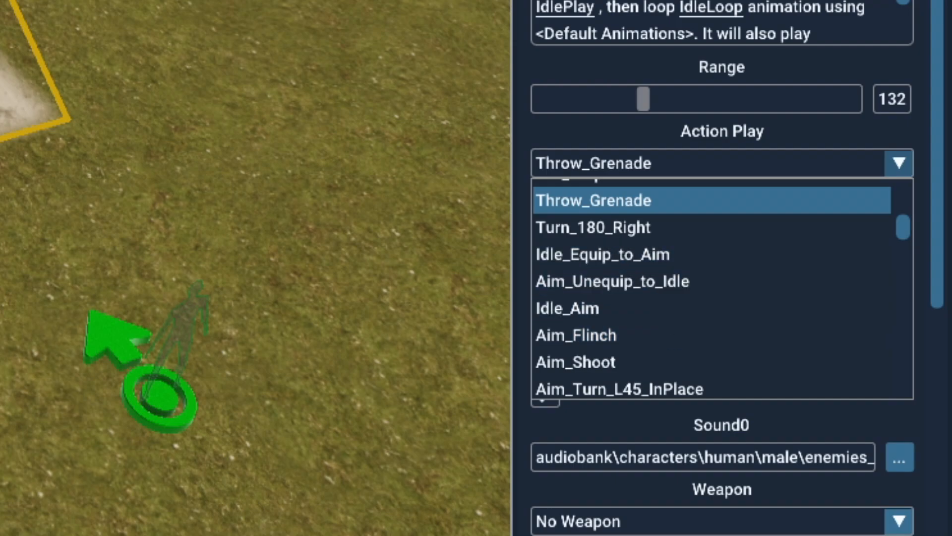
{"action": "scroll", "coordinate": [772, 305], "scroll_direction": "up", "scroll_amount": 2}
{"action": "scroll", "coordinate": [757, 305], "scroll_direction": "down", "scroll_amount": 2}
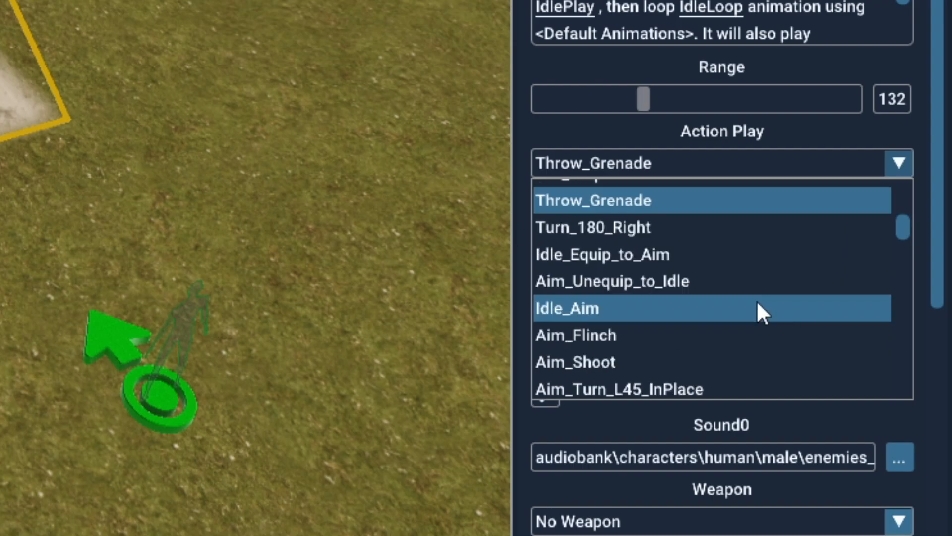
{"action": "scroll", "coordinate": [719, 255], "scroll_direction": "up", "scroll_amount": 2}
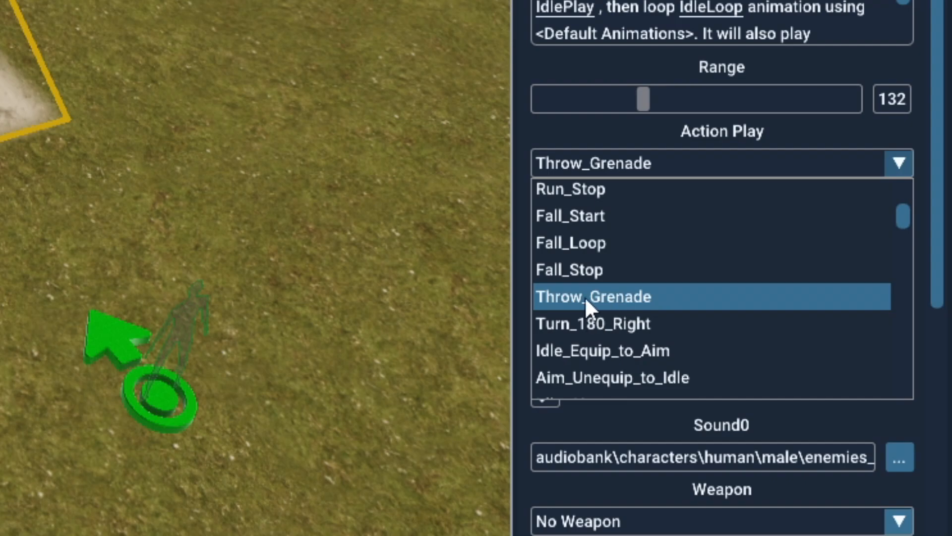
Delete the second Police character and select the original Police actor, actor1
{"action": "left_click", "coordinate": [284, 397]}
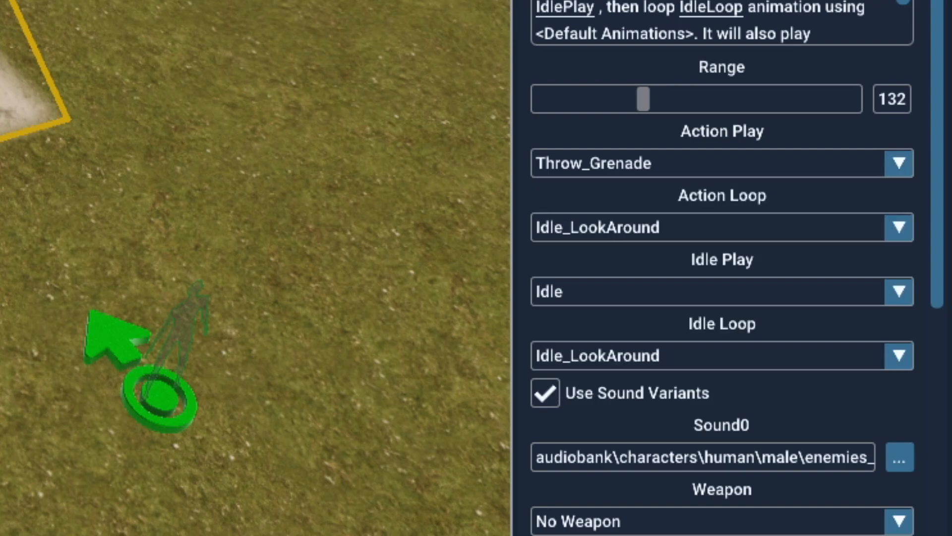
{"action": "left_click", "coordinate": [283, 397]}
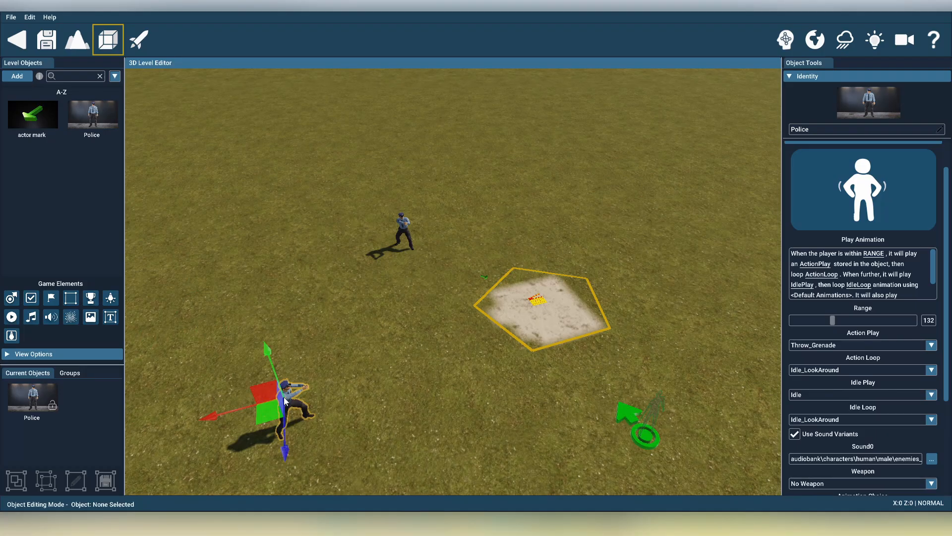
{"action": "key", "text": "Delete"}
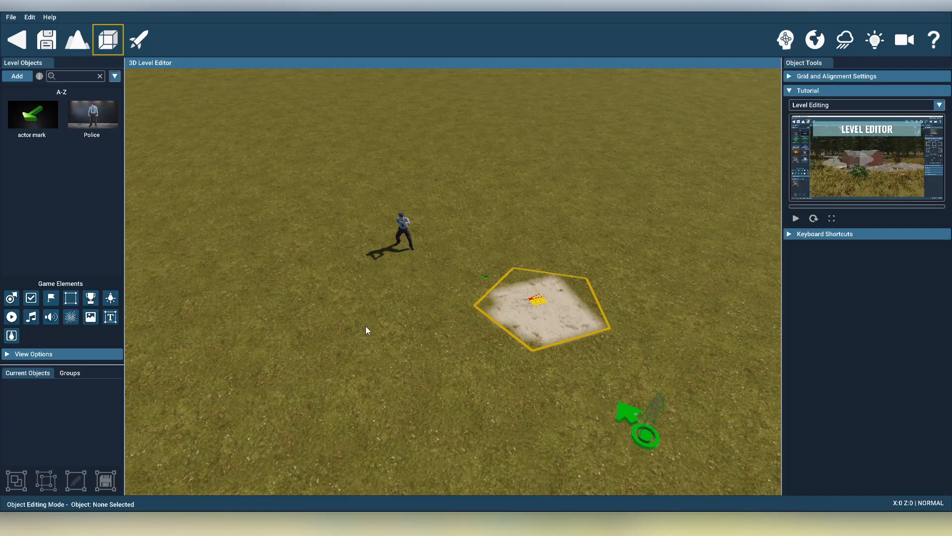
{"action": "left_click", "coordinate": [407, 226]}
{"action": "key", "text": "w"}
{"action": "right_click_drag", "start_coordinate": [407, 226], "coordinate": [392, 211]}
{"action": "right_click_drag", "start_coordinate": [421, 347], "coordinate": [472, 394]}
{"action": "key", "text": "s"}
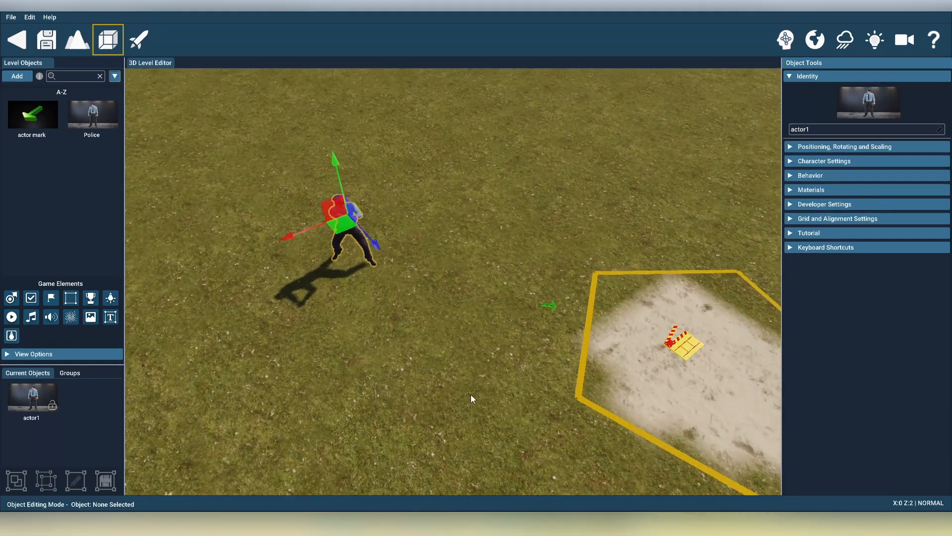
Switch to Notepad, append ", anim|Throw_Grenade" to the second line of actiontext.txt, and save the file
{"action": "left_click", "coordinate": [540, 460]}
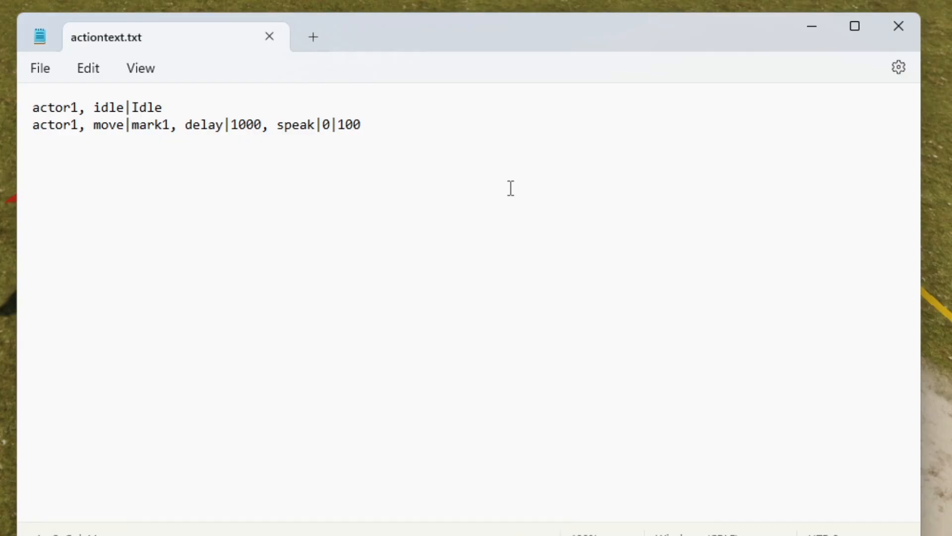
{"action": "type", "text": ", anim"}
{"action": "type", "text": "|Throw"}
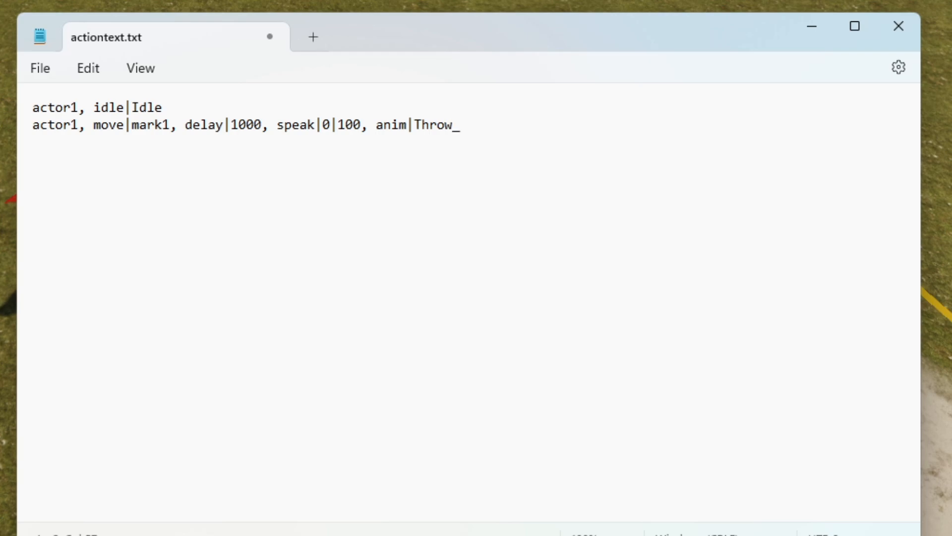
{"action": "type", "text": "_Grenade"}
{"action": "left_click", "coordinate": [46, 67]}
{"action": "left_click", "coordinate": [54, 195]}
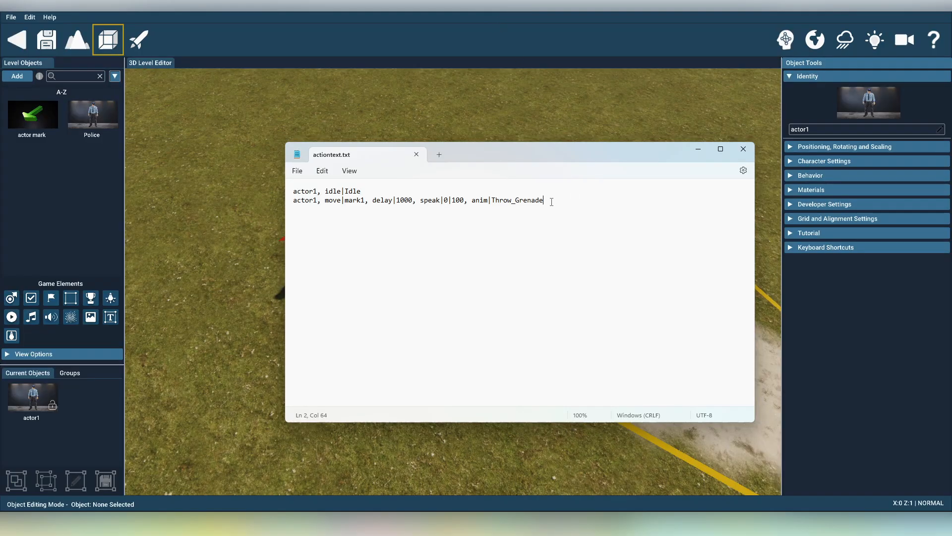
Return to GameGuru MAX, test the level with the added Throw_Grenade action, and exit the test
{"action": "left_click", "coordinate": [419, 12]}
{"action": "left_click", "coordinate": [141, 42]}
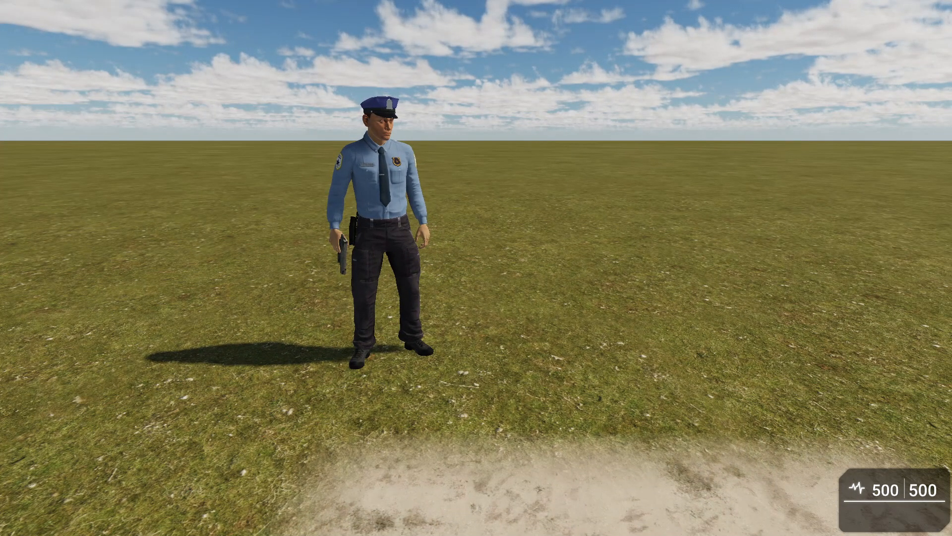
{"action": "key", "text": "Escape"}
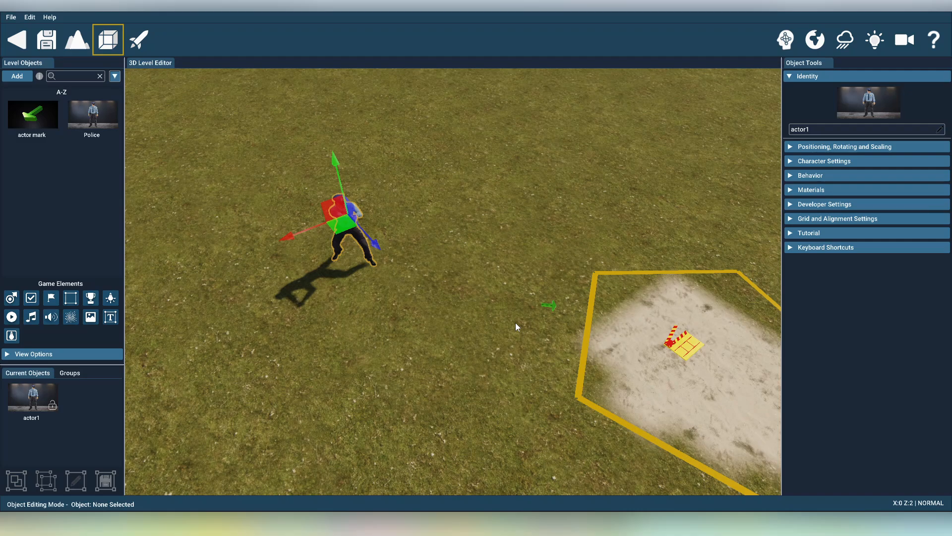
Run the level test again, walk around the trigger zone to watch actor1's full action sequence from several sides, and exit
{"action": "left_click", "coordinate": [142, 41]}
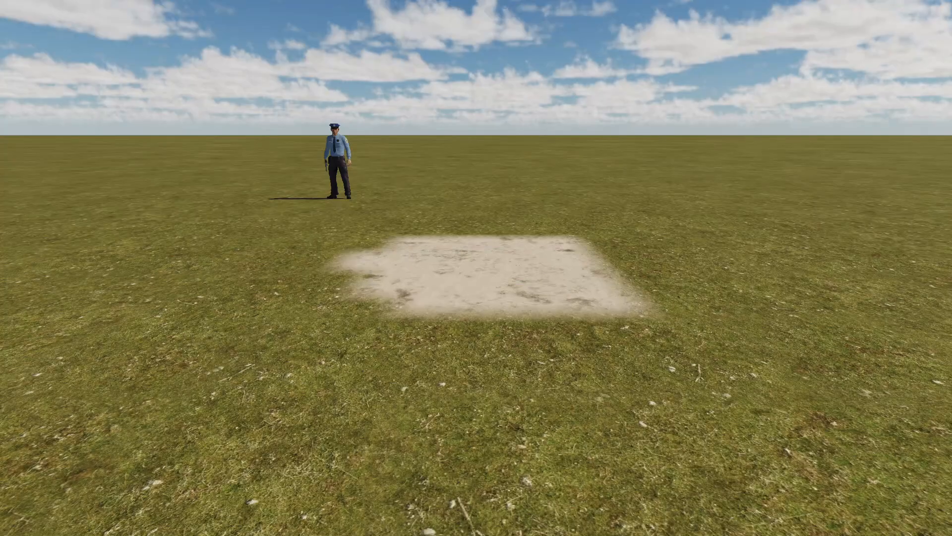
{"action": "key", "text": "w"}
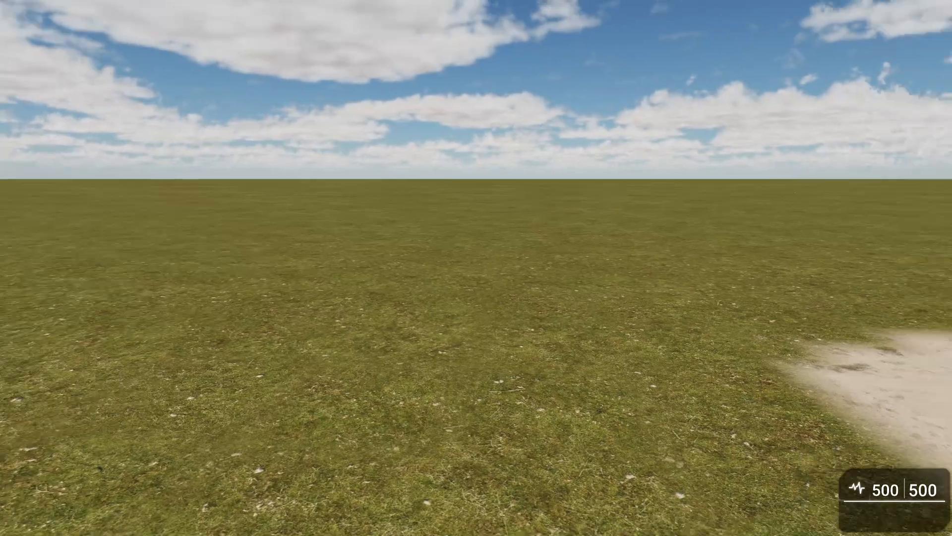
{"action": "key", "text": "w"}
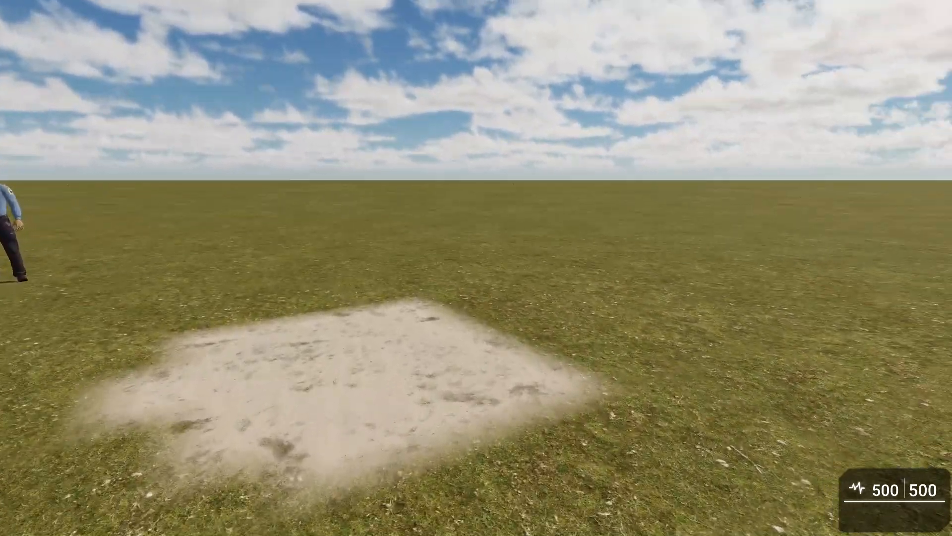
{"action": "key", "text": "d"}
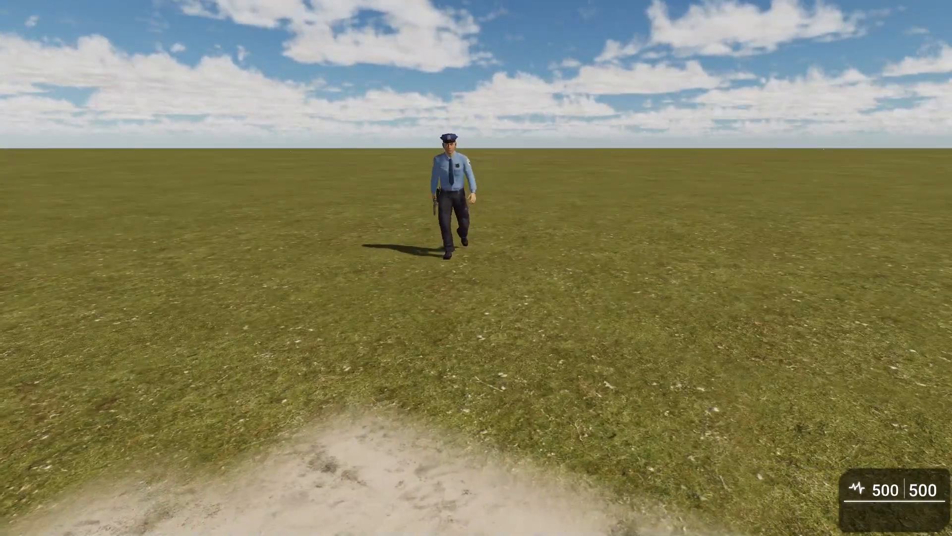
{"action": "key", "text": "s"}
{"action": "key", "text": "w"}
{"action": "key", "text": "a"}
{"action": "key", "text": "w"}
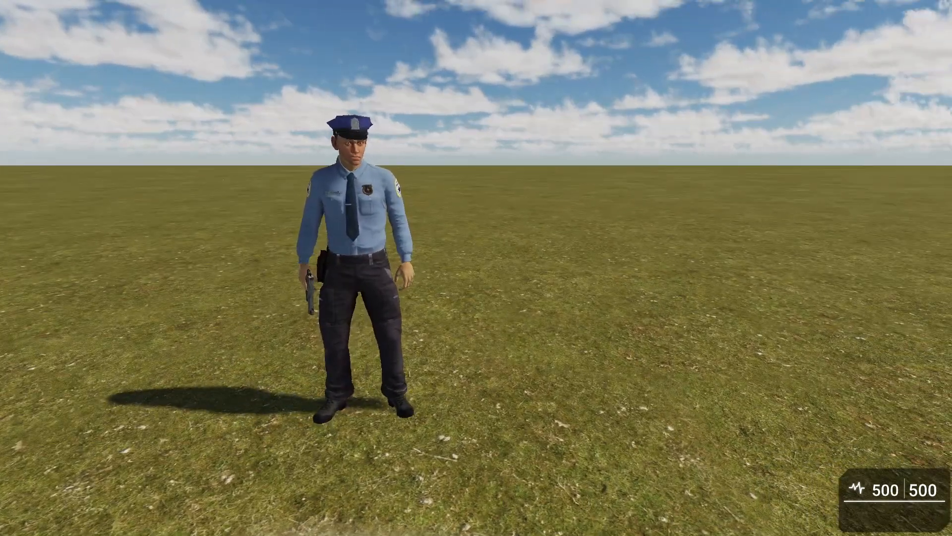
{"action": "key", "text": "a"}
{"action": "key", "text": "s"}
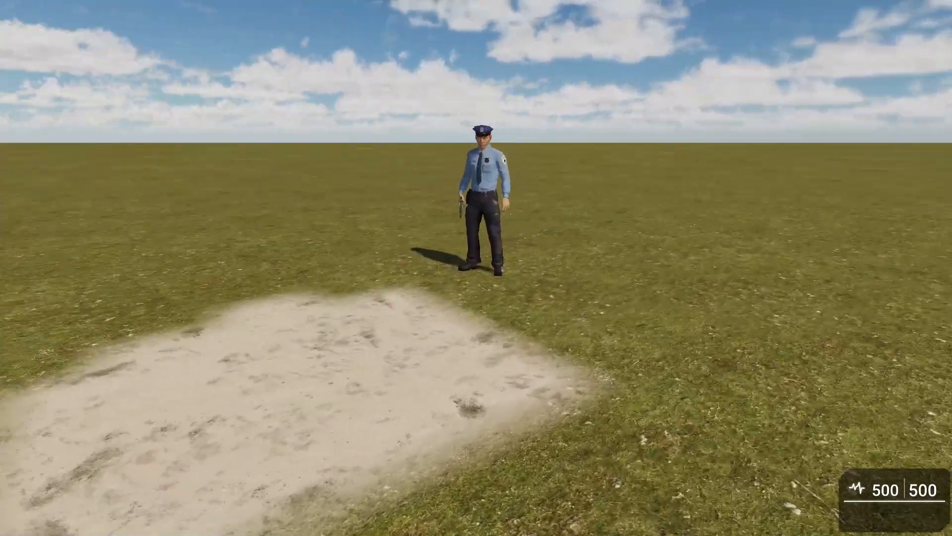
{"action": "key", "text": "w"}
{"action": "key", "text": "s"}
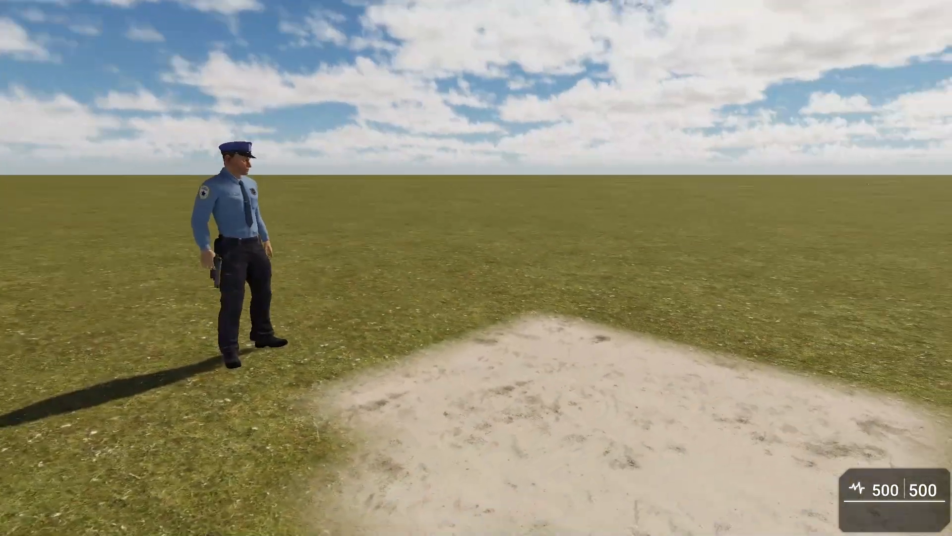
{"action": "key", "text": "w"}
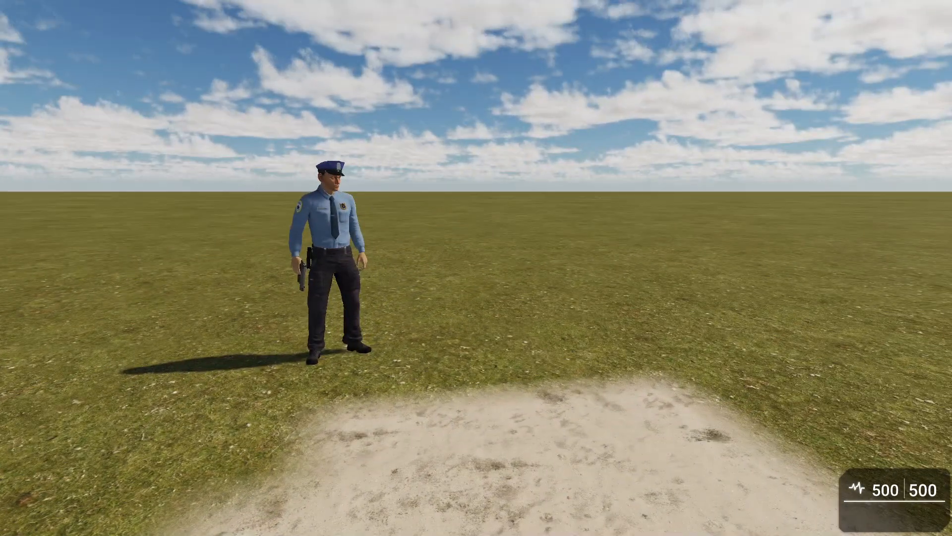
{"action": "key", "text": "w"}
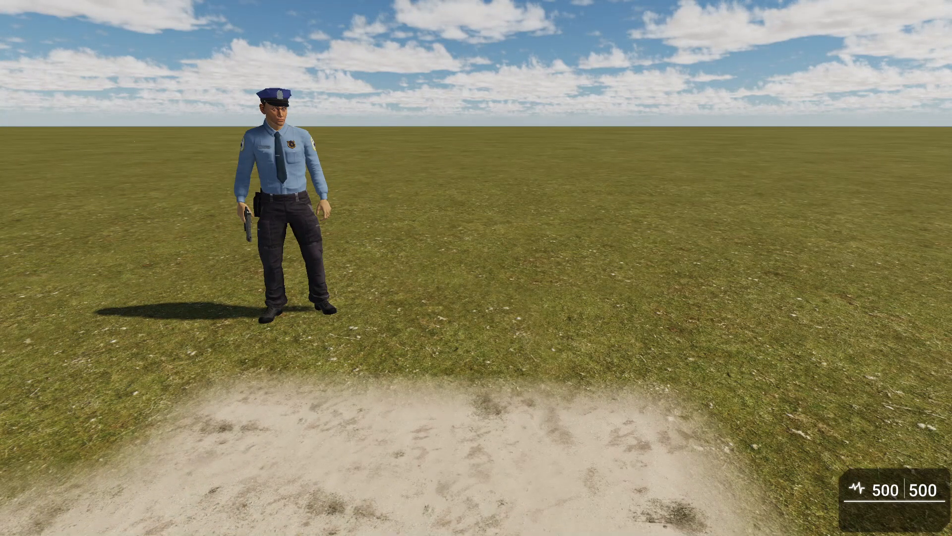
{"action": "key", "text": "Escape"}
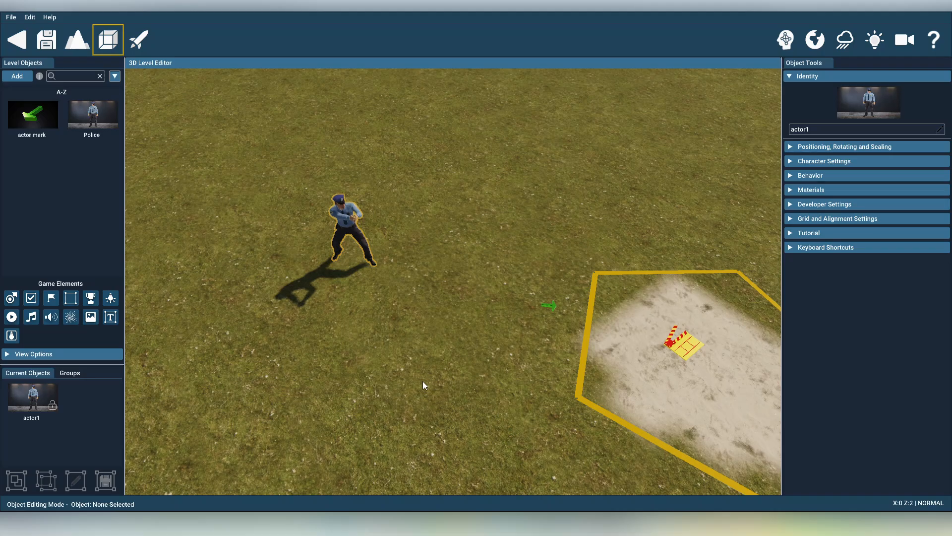